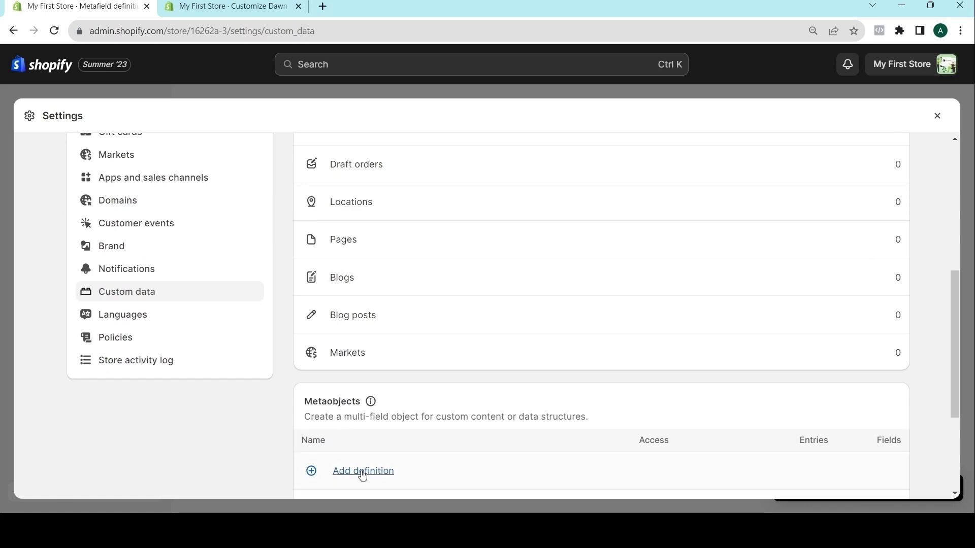
# Start a new product metafield definition and name it New Image Size
pyautogui.scroll(6, 328, 365)
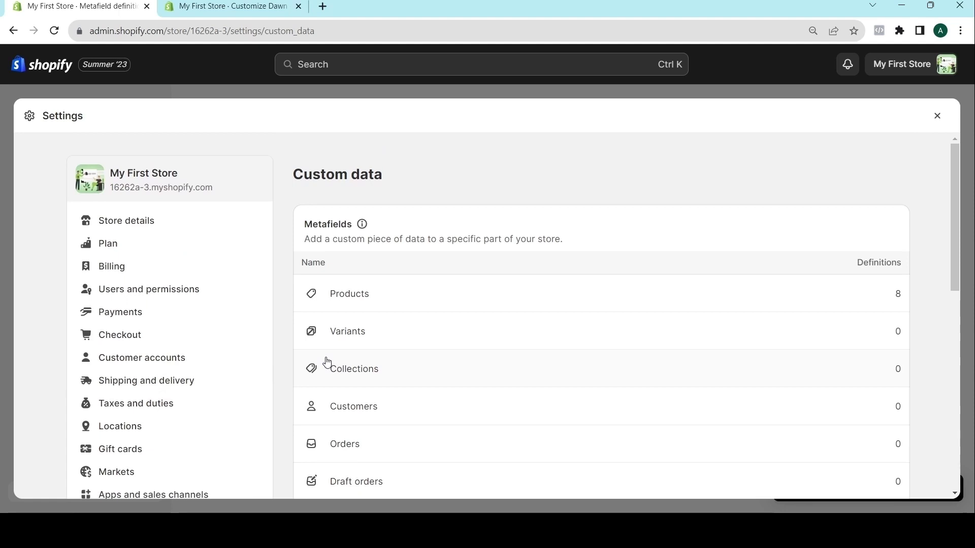
pyautogui.click(347, 297)
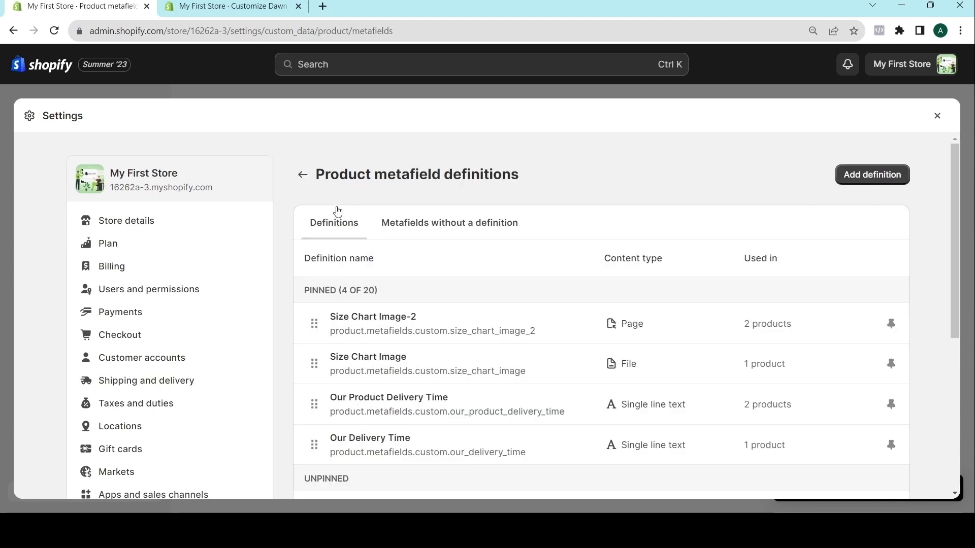
pyautogui.click(864, 176)
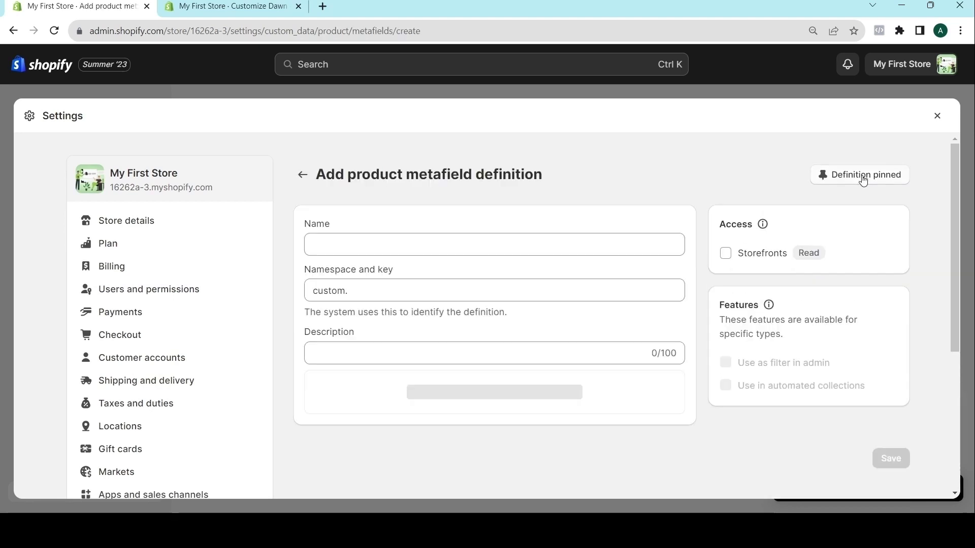
pyautogui.click(449, 246)
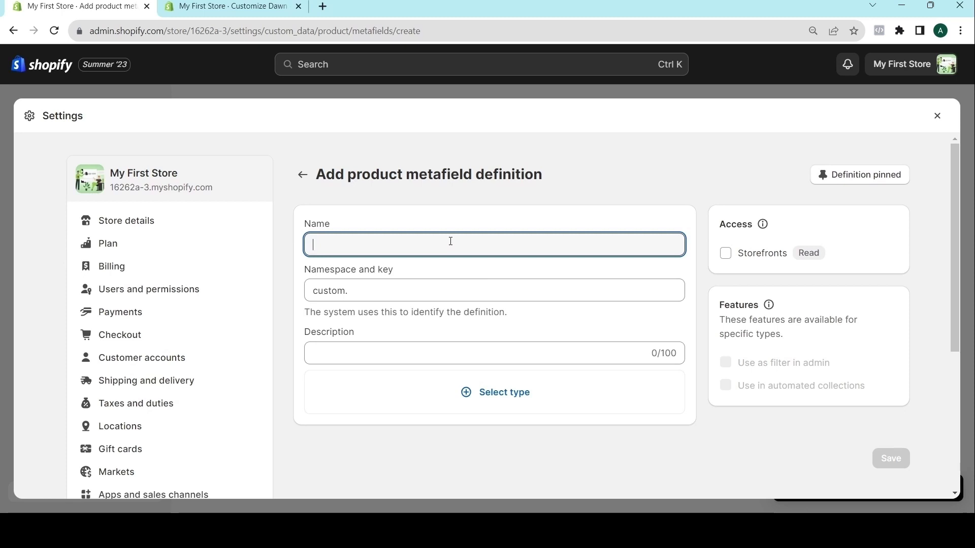
pyautogui.write('New ')
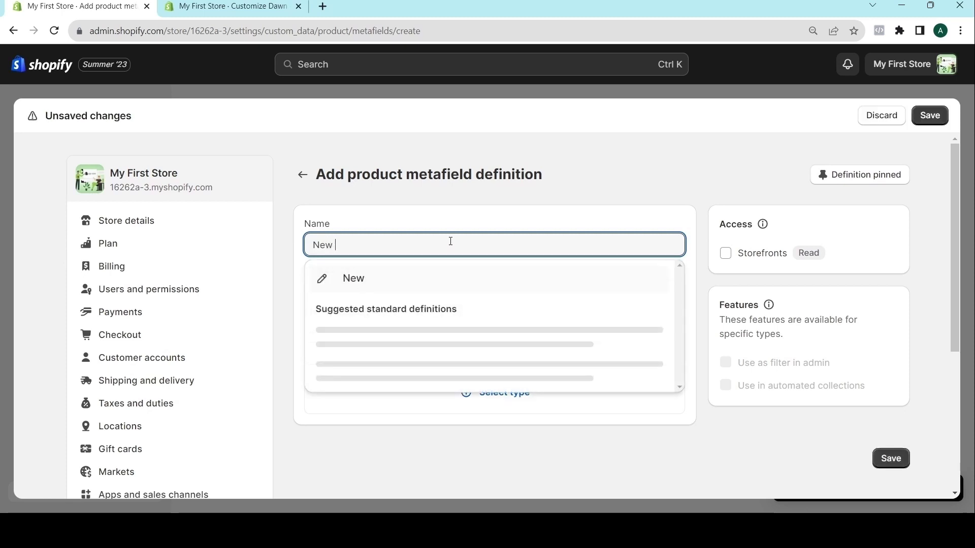
pyautogui.write('Image Size')
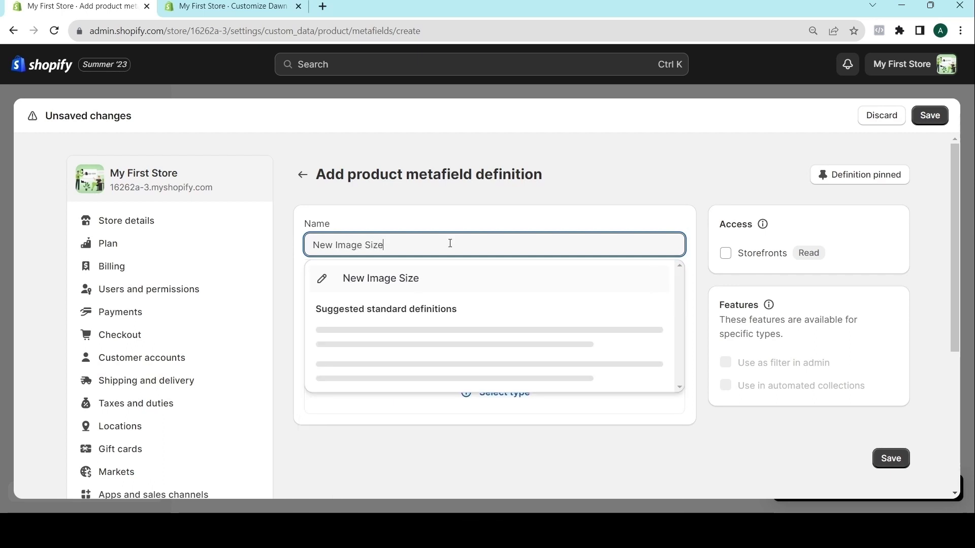
pyautogui.click(411, 279)
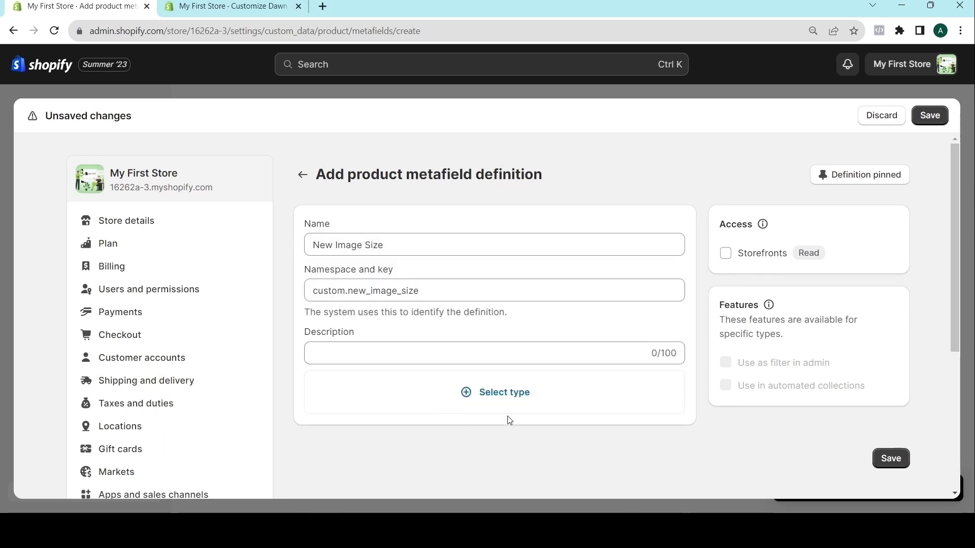
# Set the definition's content type to File, exclude videos so only images are accepted, and save it
pyautogui.click(505, 398)
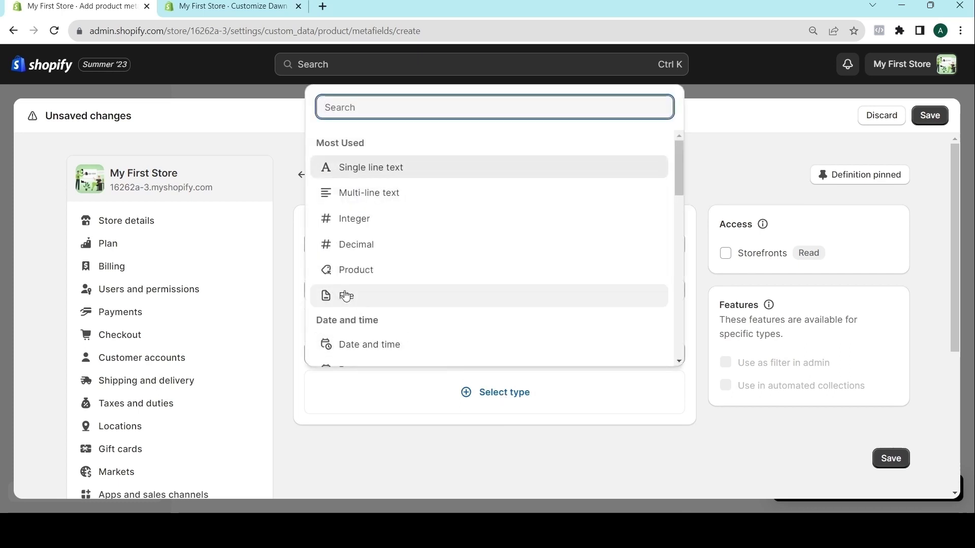
pyautogui.click(346, 296)
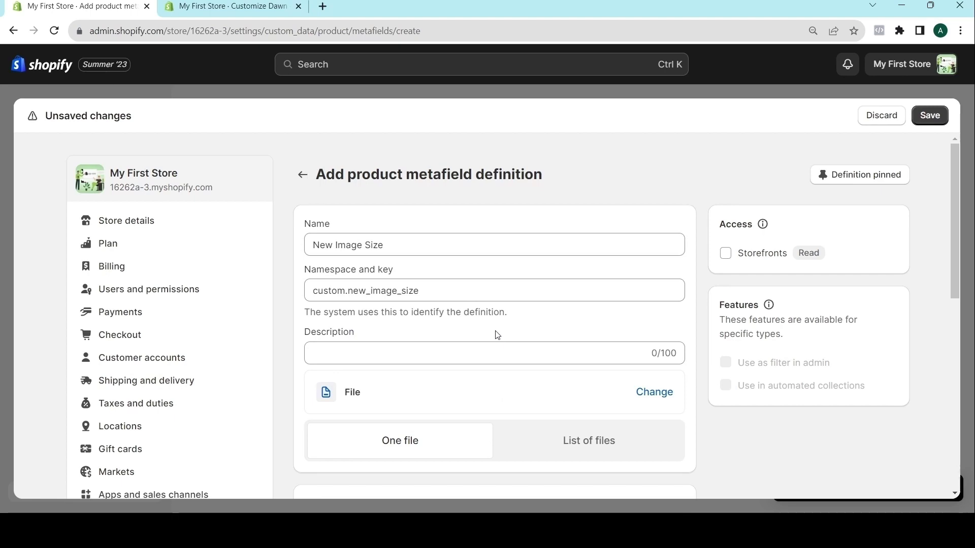
pyautogui.scroll(-3, 492, 304)
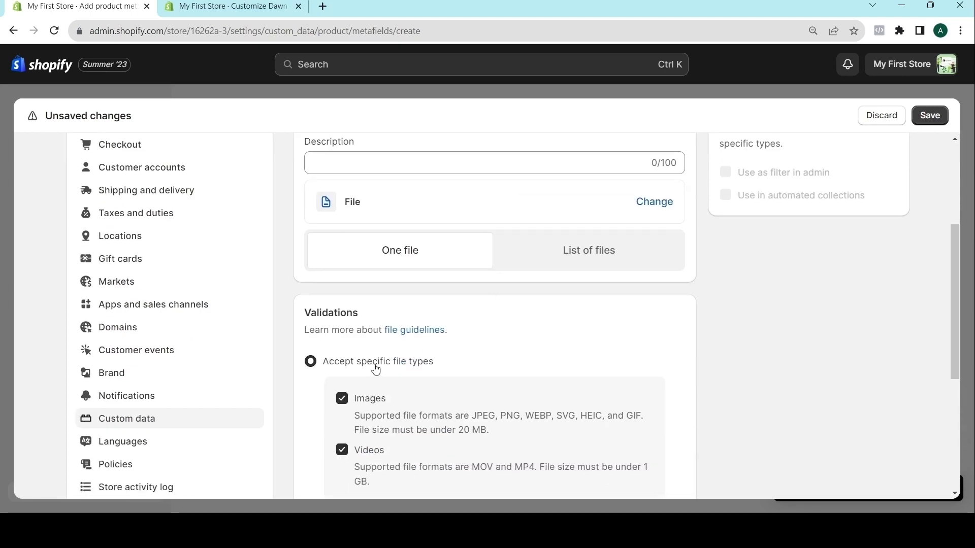
pyautogui.scroll(-2, 335, 370)
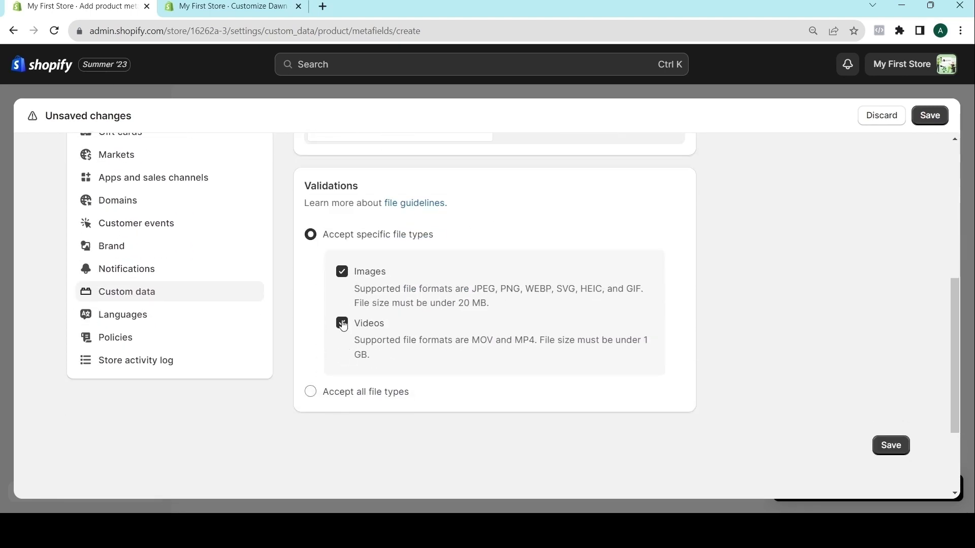
pyautogui.click(342, 324)
pyautogui.click(892, 445)
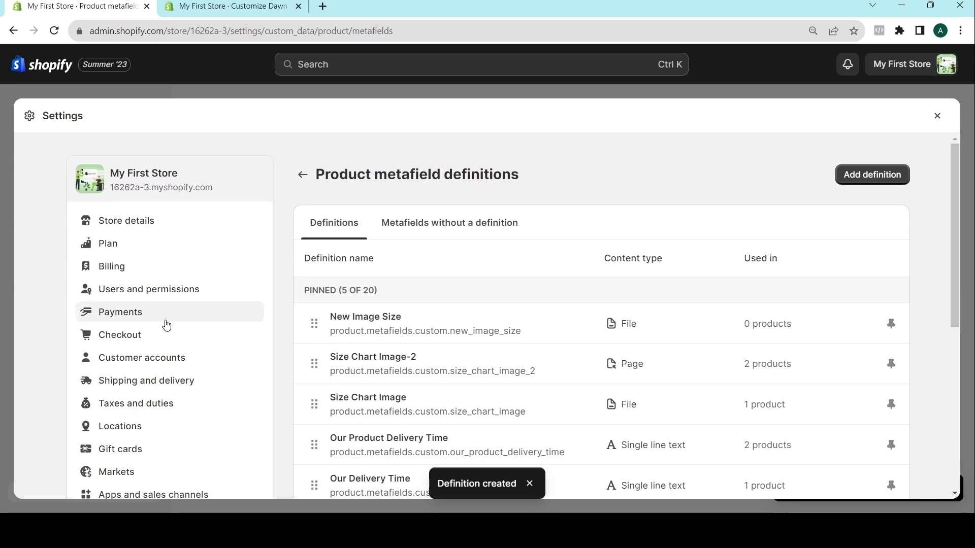
# Go to the store's products and open Fashionable Mesh Breathable Boys Running Shoes
pyautogui.scroll(-4, 203, 316)
pyautogui.scroll(-3, 153, 345)
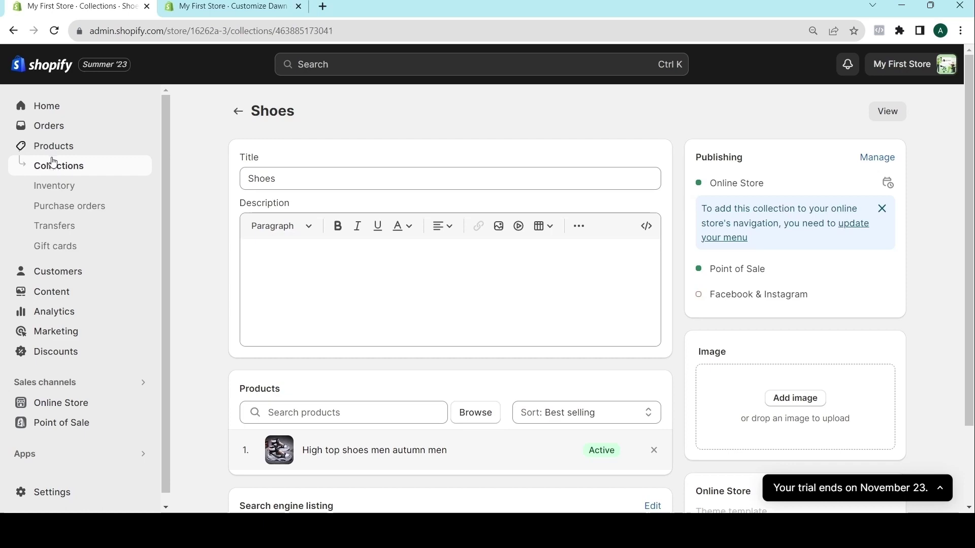
pyautogui.click(49, 147)
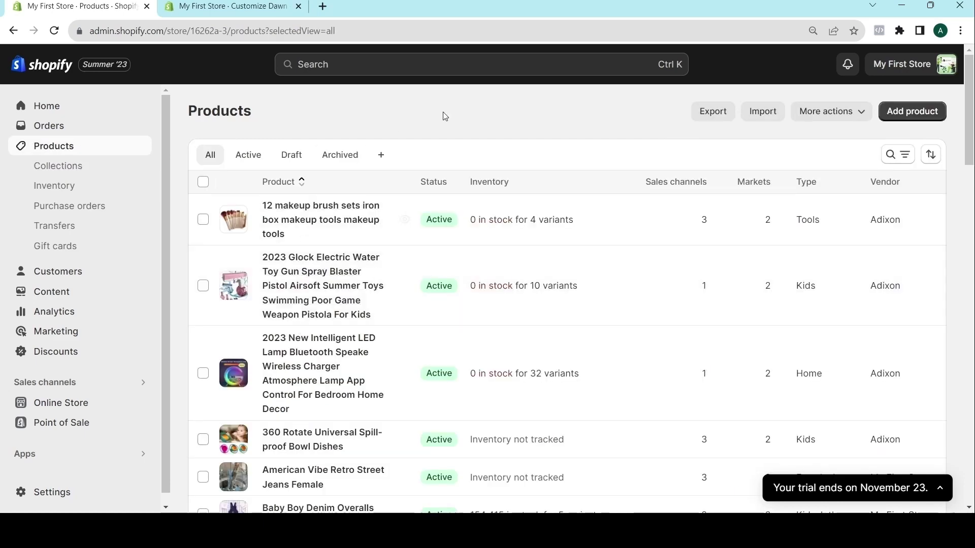
pyautogui.scroll(-9, 386, 295)
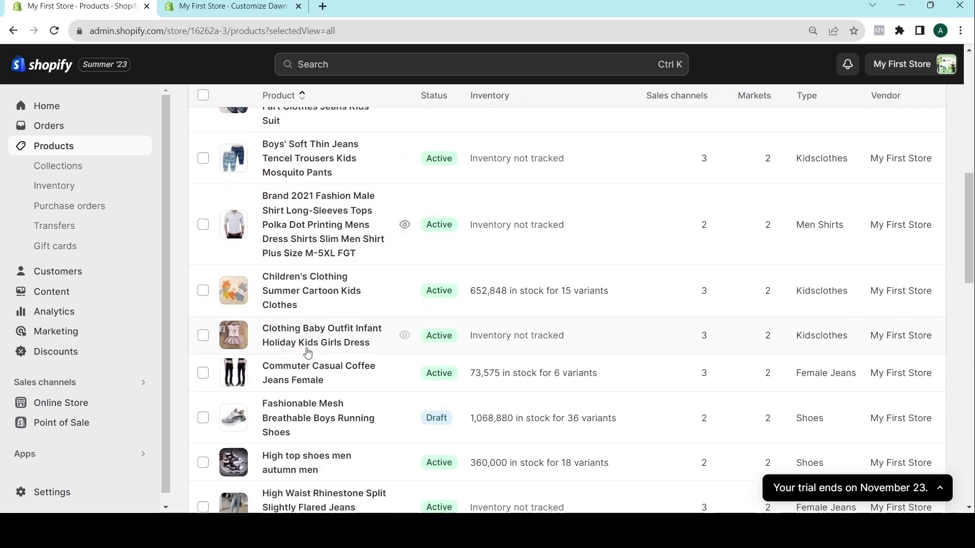
pyautogui.scroll(-4, 307, 352)
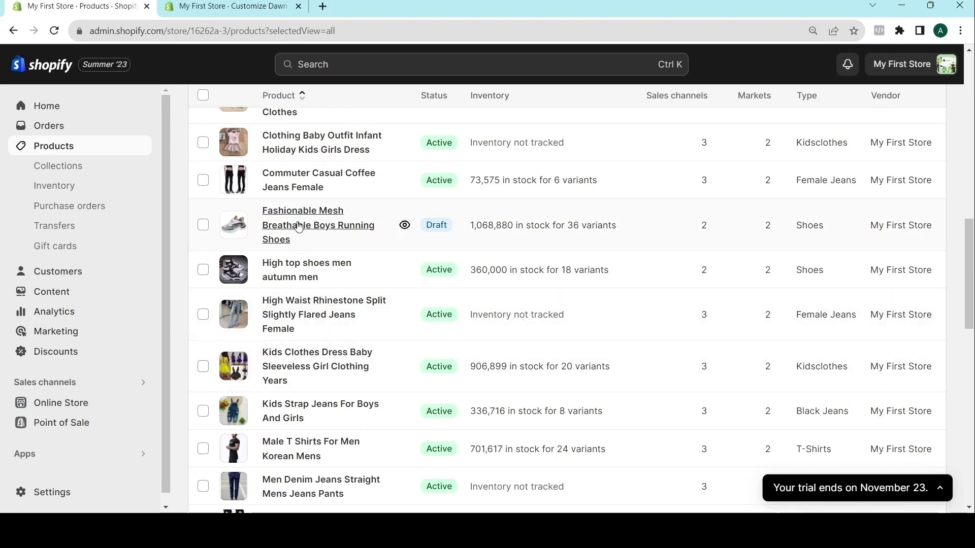
pyautogui.click(298, 226)
# Assign the size chart screenshot PNG from the store library to the product's New Image Size metafield
pyautogui.scroll(-5, 447, 320)
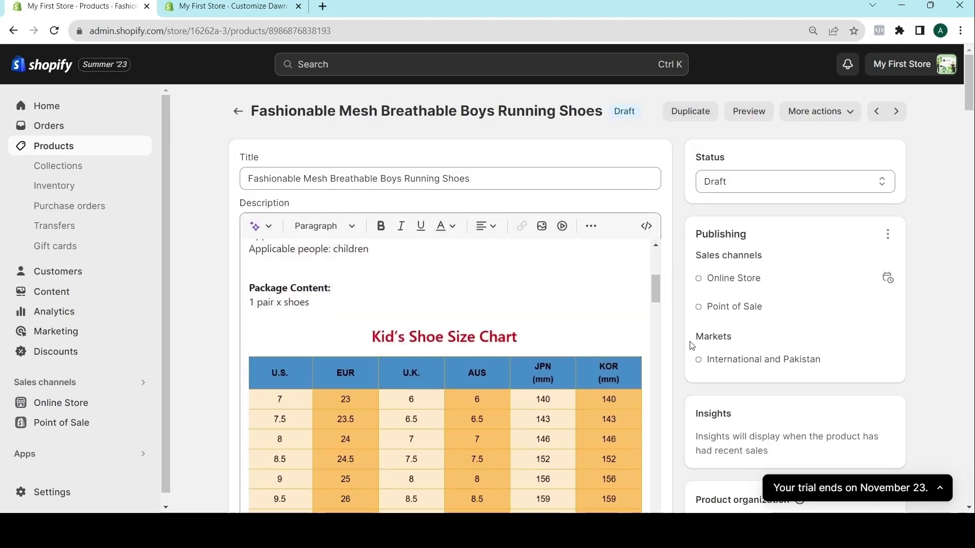
pyautogui.scroll(-10, 692, 345)
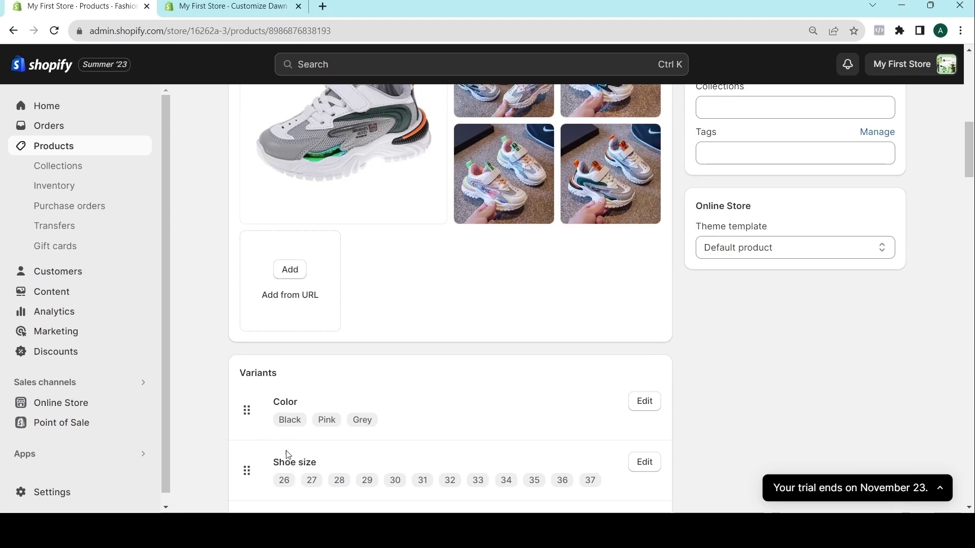
pyautogui.scroll(10, 307, 412)
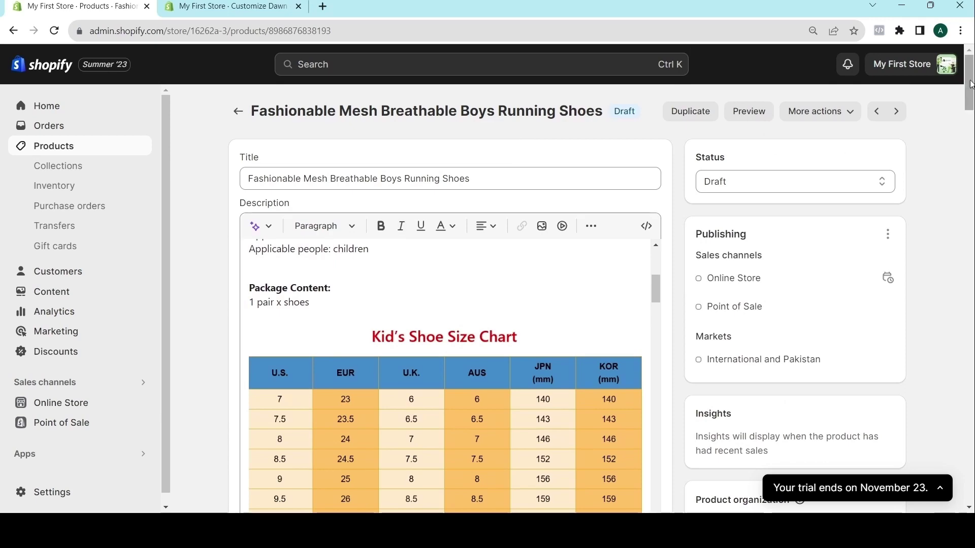
pyautogui.scroll(-15, 511, 137)
pyautogui.scroll(-2, 450, 300)
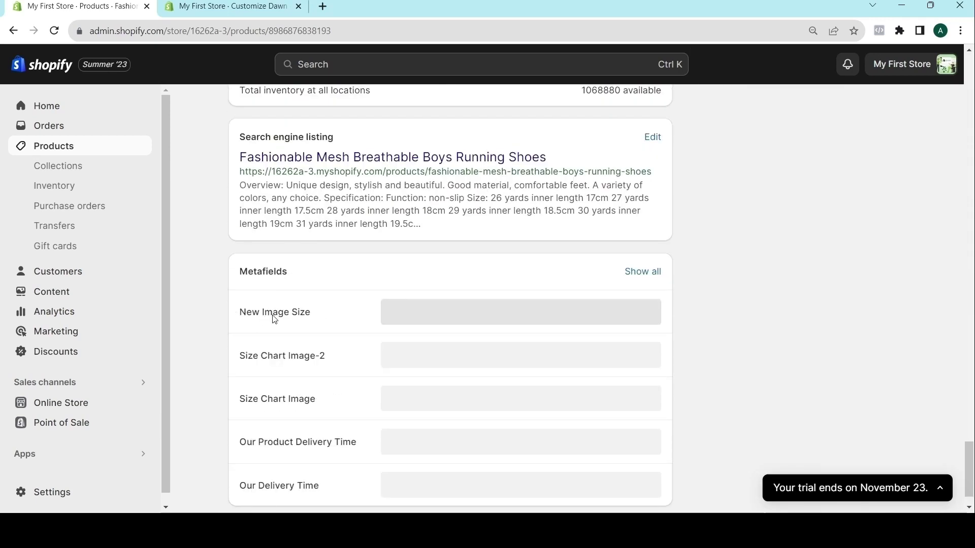
pyautogui.click(434, 314)
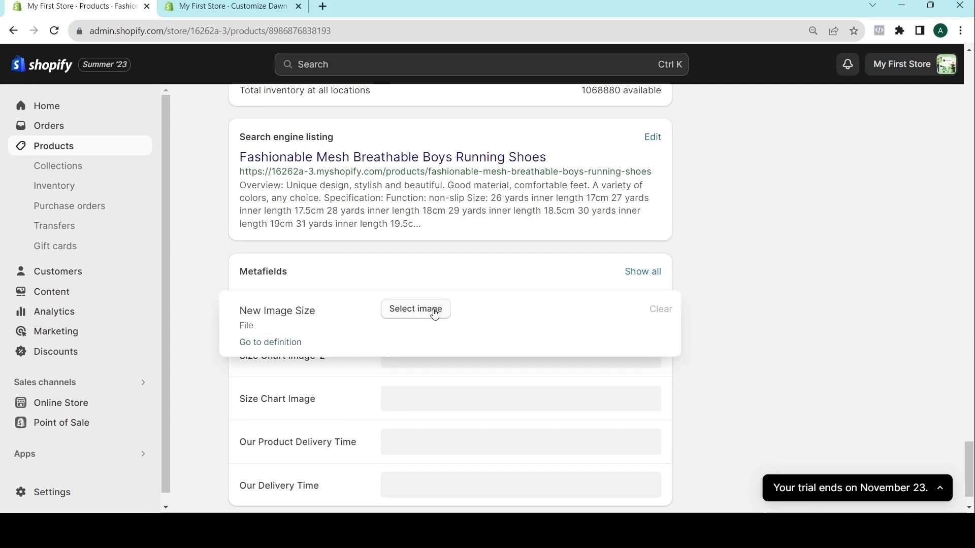
pyautogui.click(404, 309)
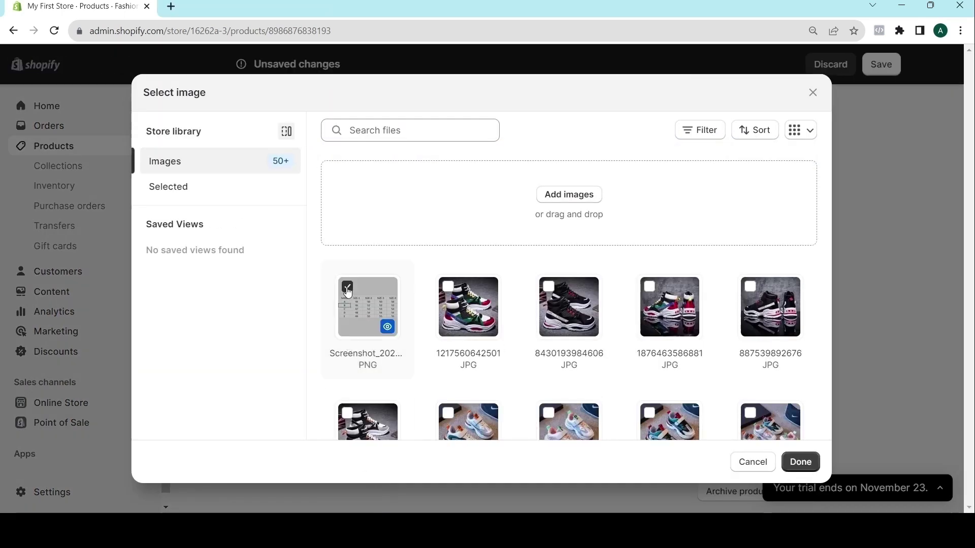
pyautogui.click(801, 462)
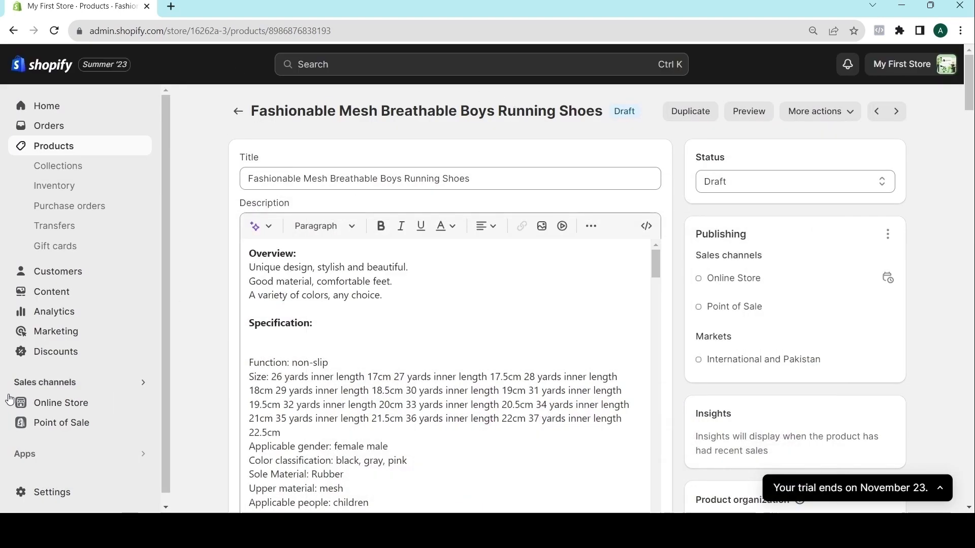
pyautogui.click(49, 492)
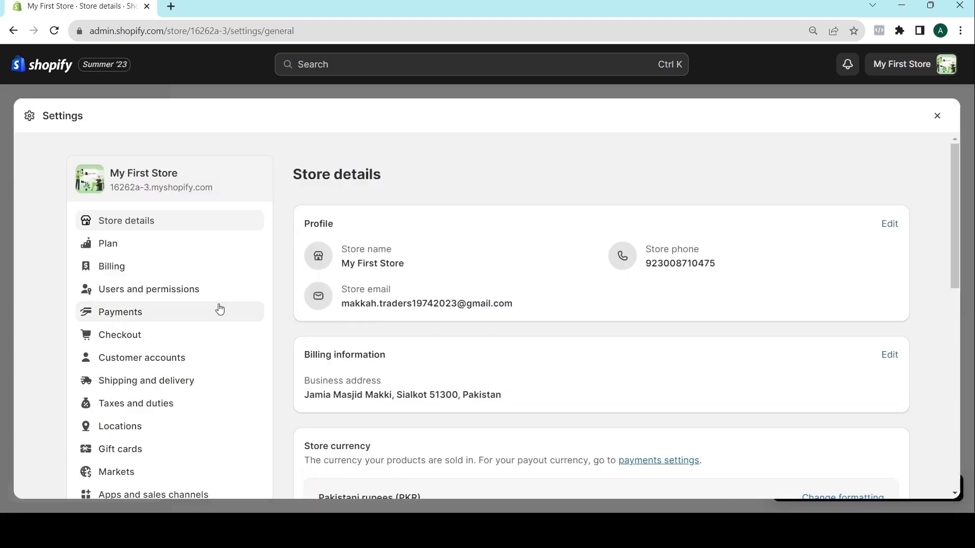
pyautogui.scroll(-5, 152, 322)
pyautogui.scroll(5, 547, 219)
pyautogui.click(938, 116)
# Open the current Dawn theme for customization and switch to the men-shoes product template
pyautogui.click(64, 339)
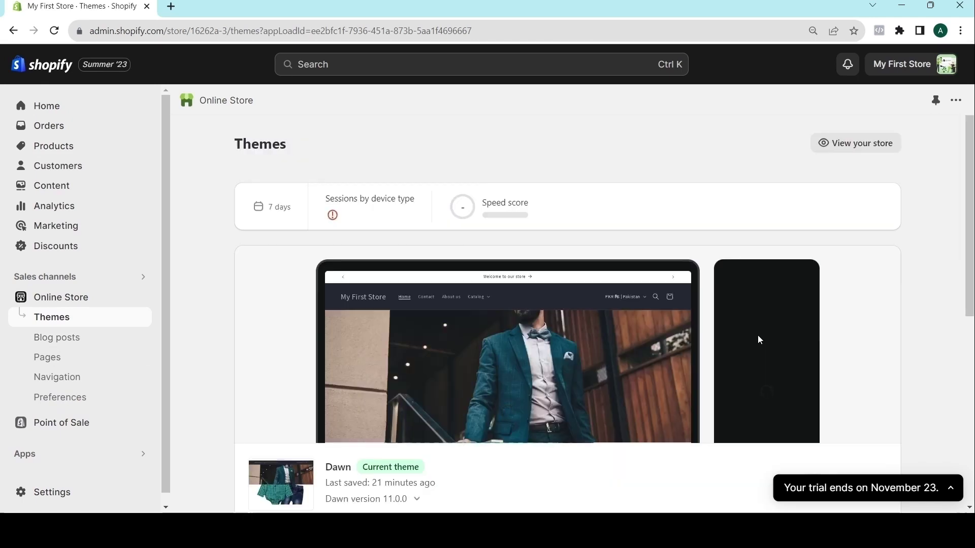
pyautogui.scroll(-4, 758, 338)
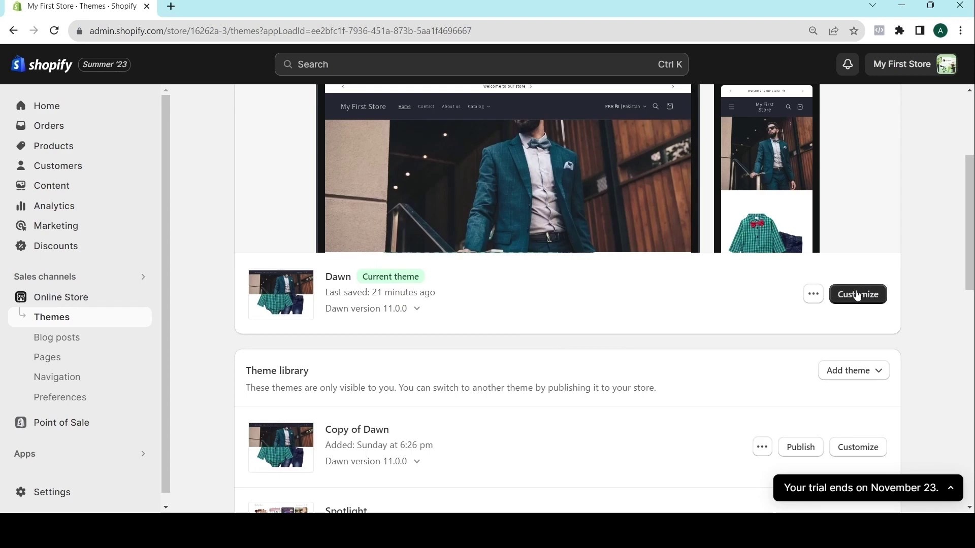
pyautogui.click(857, 294)
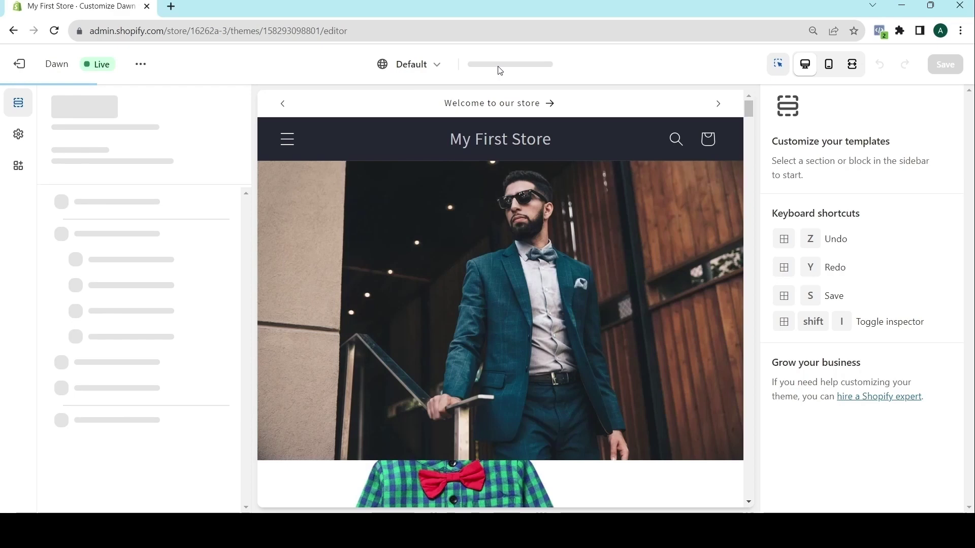
pyautogui.click(500, 69)
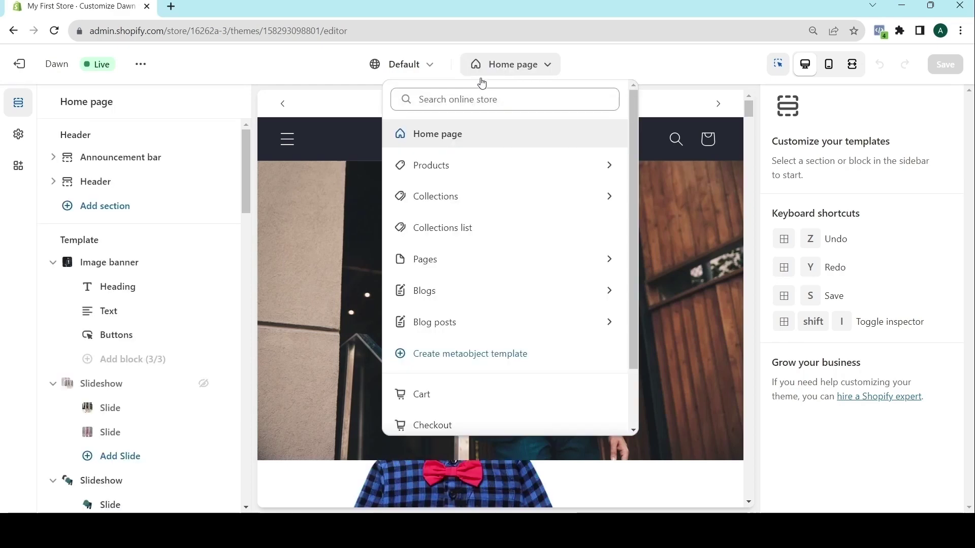
pyautogui.click(446, 161)
pyautogui.click(442, 209)
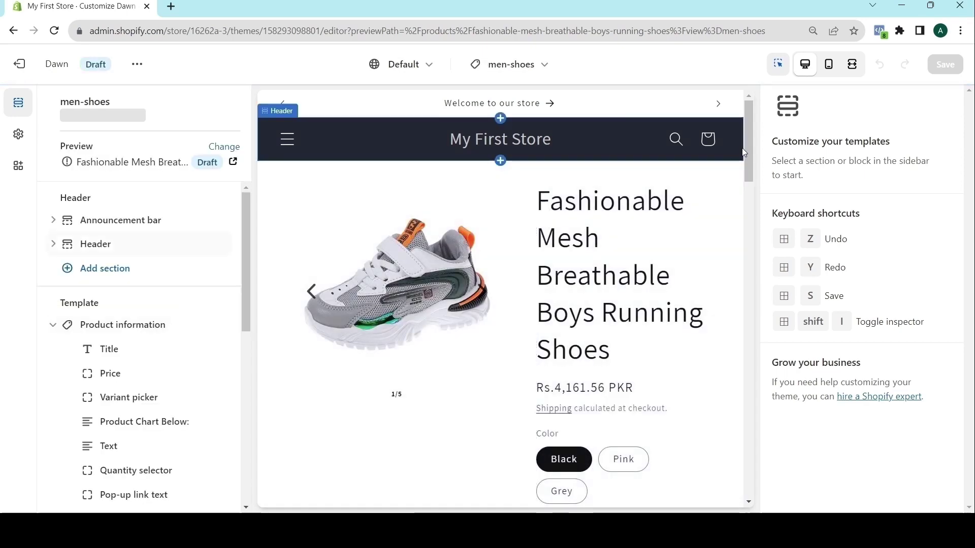
# Add a Collage section at the end of the template and delete its Product and Collection blocks
pyautogui.moveTo(746, 153); pyautogui.dragTo(746, 214)
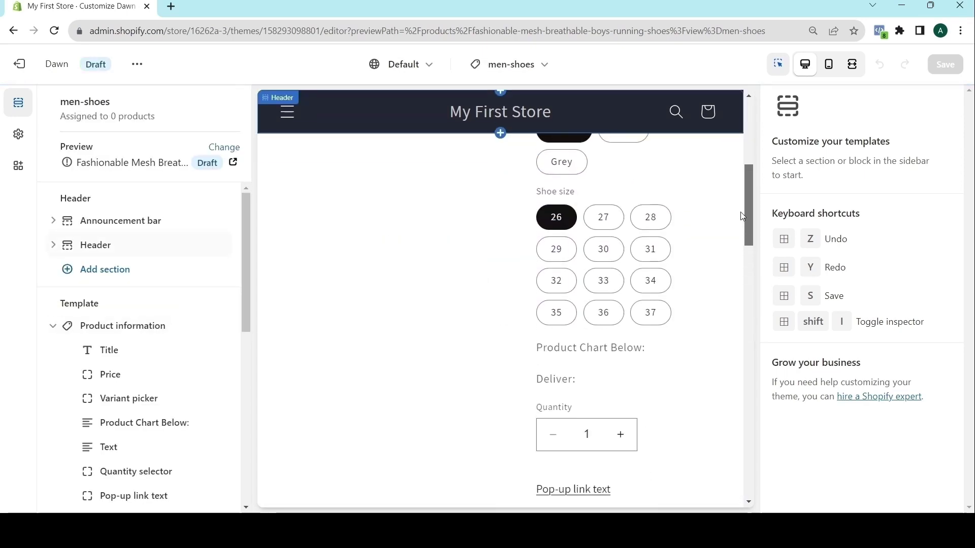
pyautogui.moveTo(242, 245); pyautogui.dragTo(249, 426)
pyautogui.click(122, 255)
pyautogui.click(69, 428)
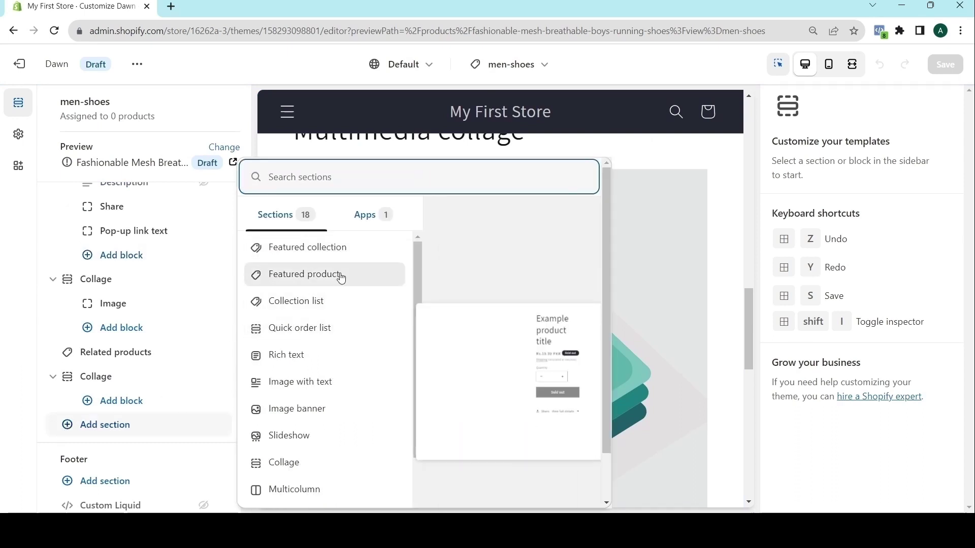
pyautogui.click(284, 462)
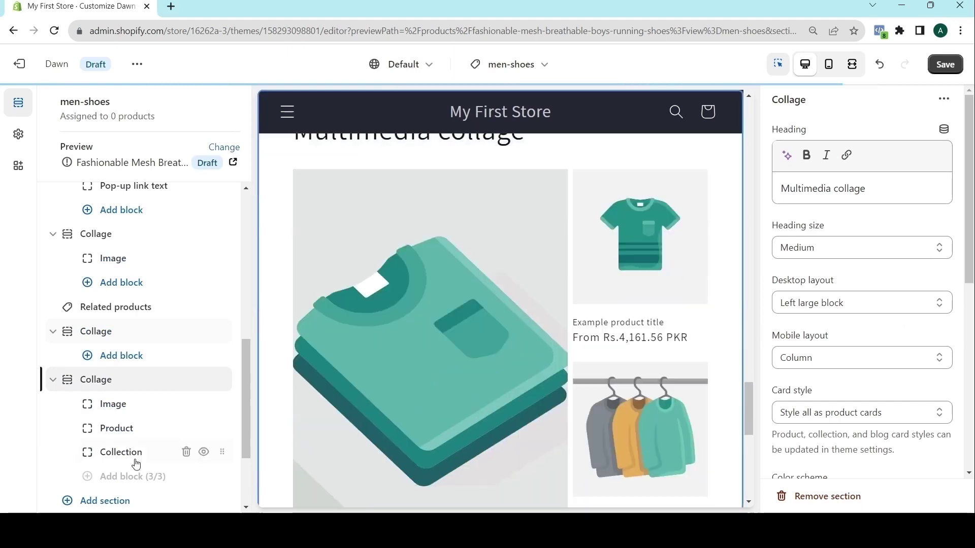
pyautogui.click(185, 428)
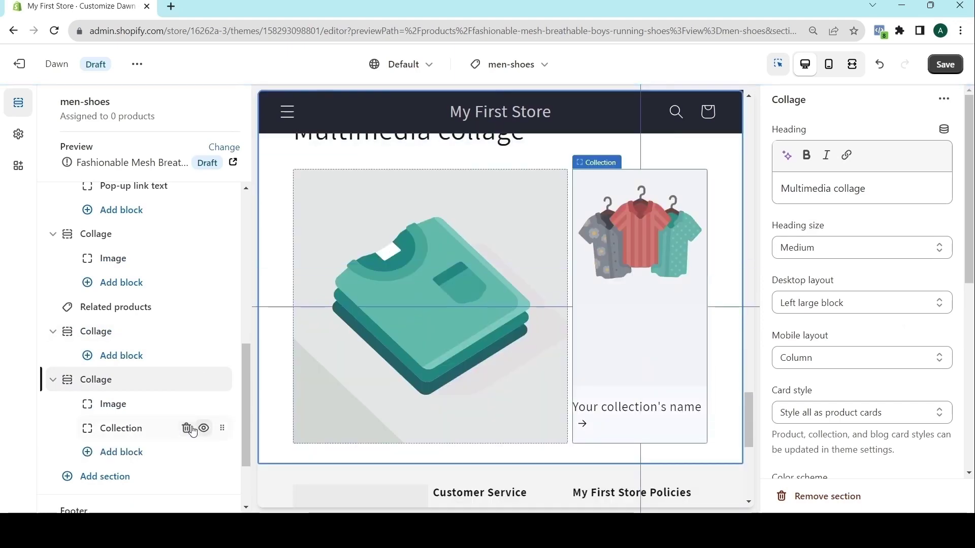
pyautogui.click(186, 428)
# Connect the new Collage section's Image block to the New Image Size metafield and save the template
pyautogui.click(123, 411)
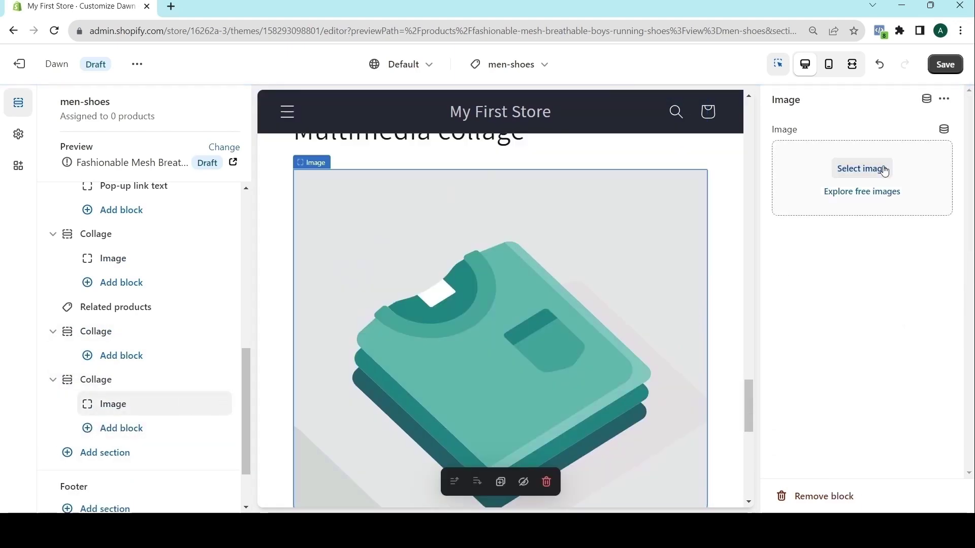
pyautogui.click(949, 132)
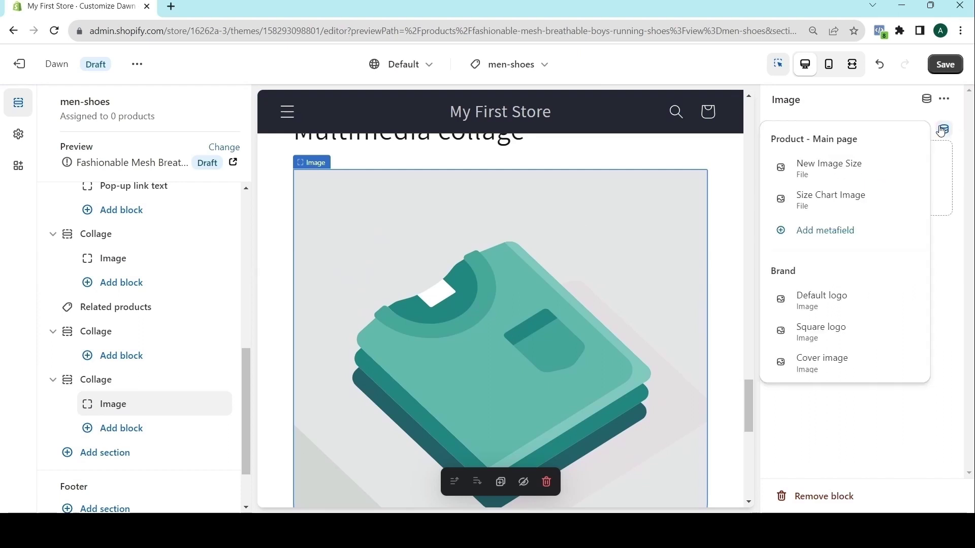
pyautogui.click(818, 169)
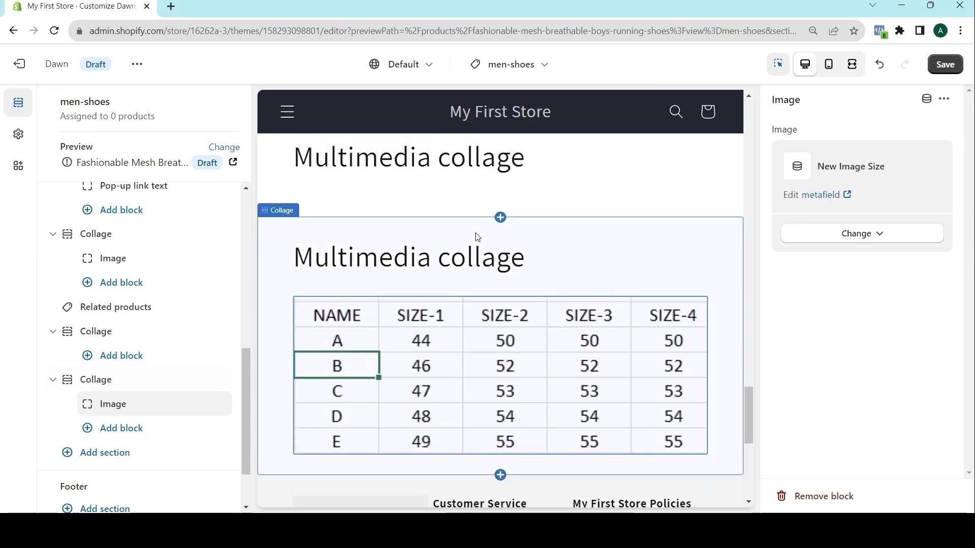
pyautogui.click(948, 65)
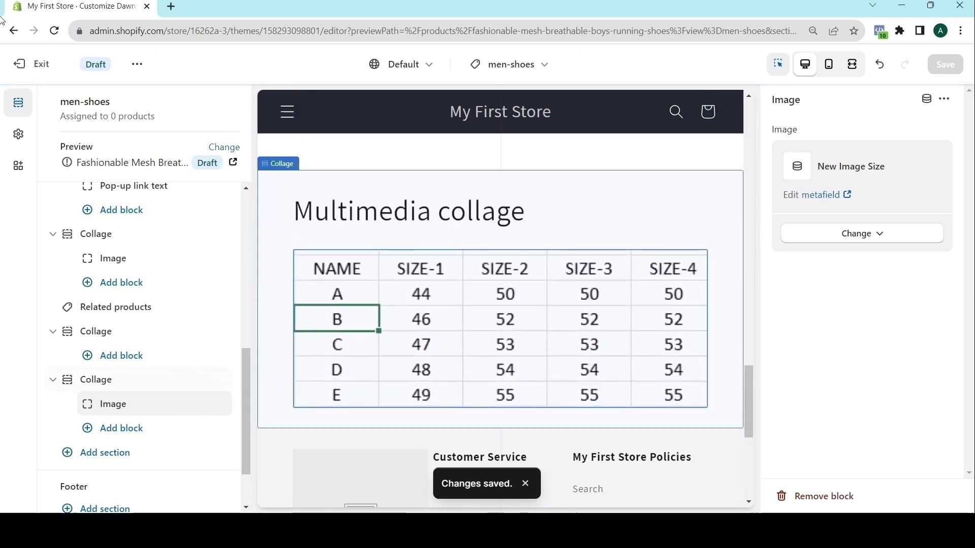
# Leave the theme editor and open the online store page Product Chart Pg to review its content table
pyautogui.click(19, 65)
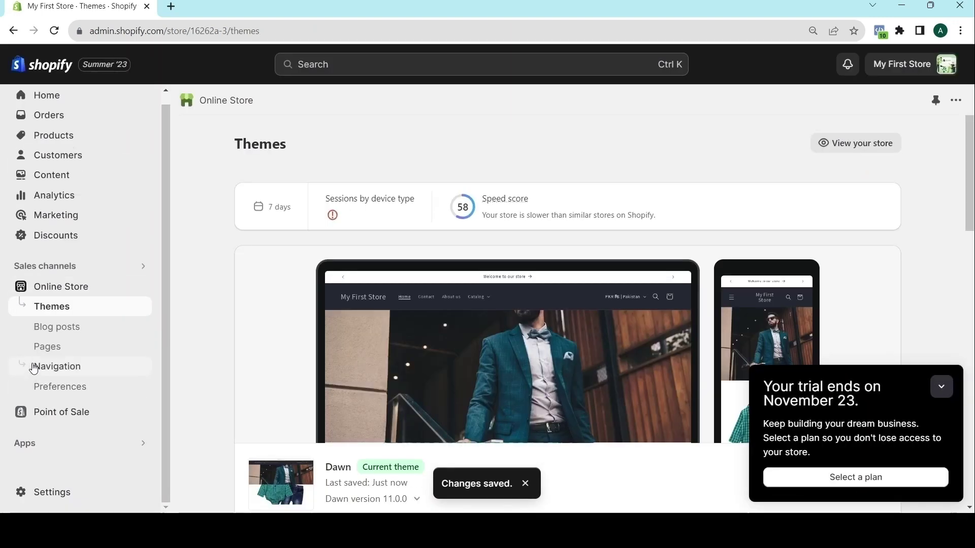
pyautogui.click(38, 349)
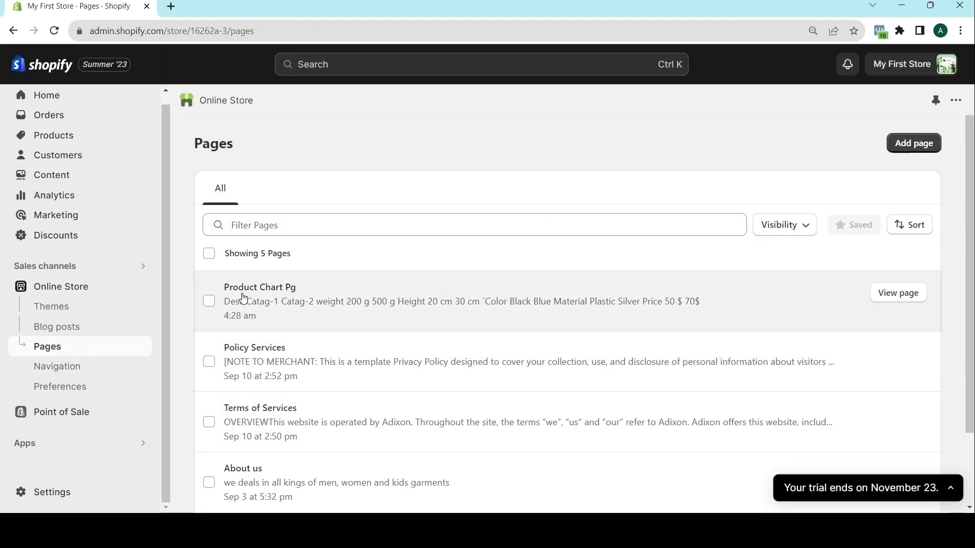
pyautogui.click(243, 298)
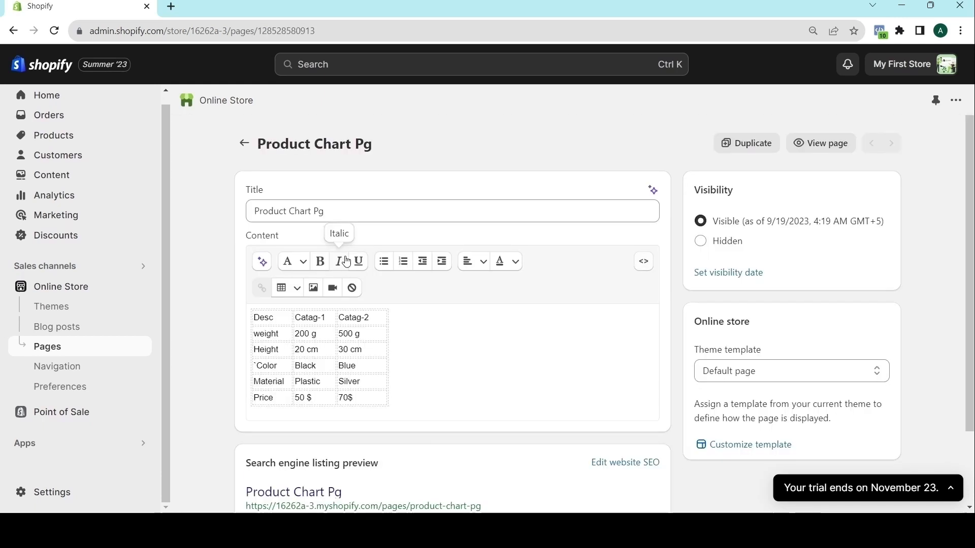
pyautogui.scroll(-2, 284, 345)
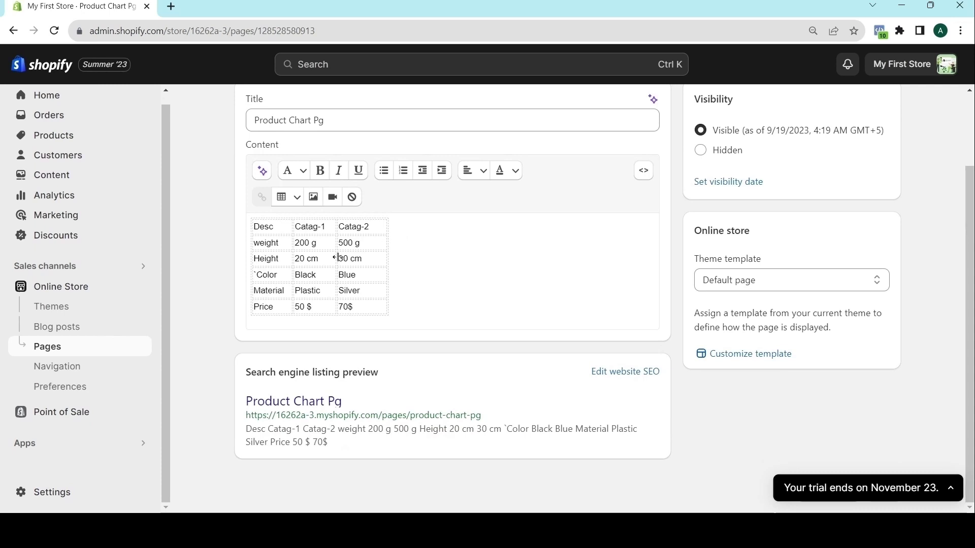
# Start a new product metafield definition in the store's custom data settings and name it Size Page
pyautogui.click(52, 492)
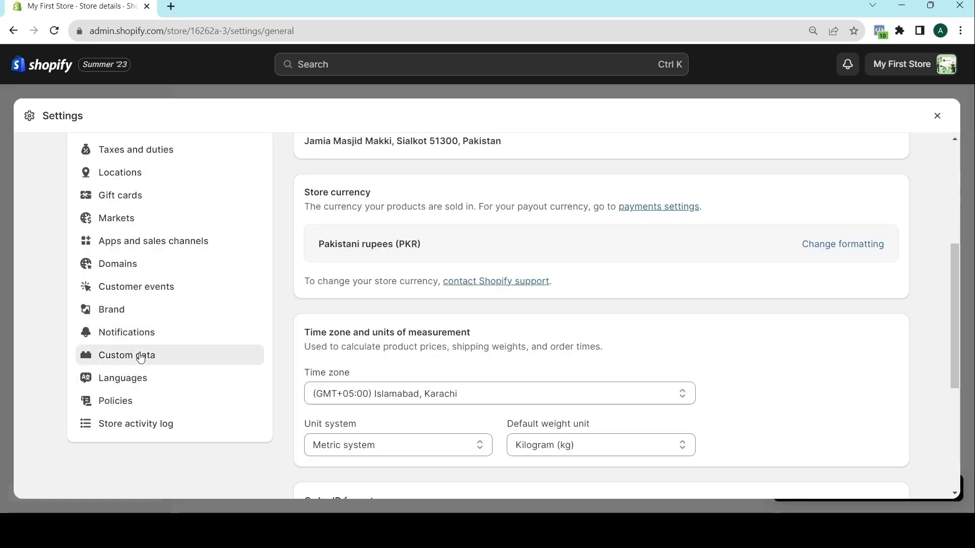
pyautogui.click(141, 358)
pyautogui.click(359, 300)
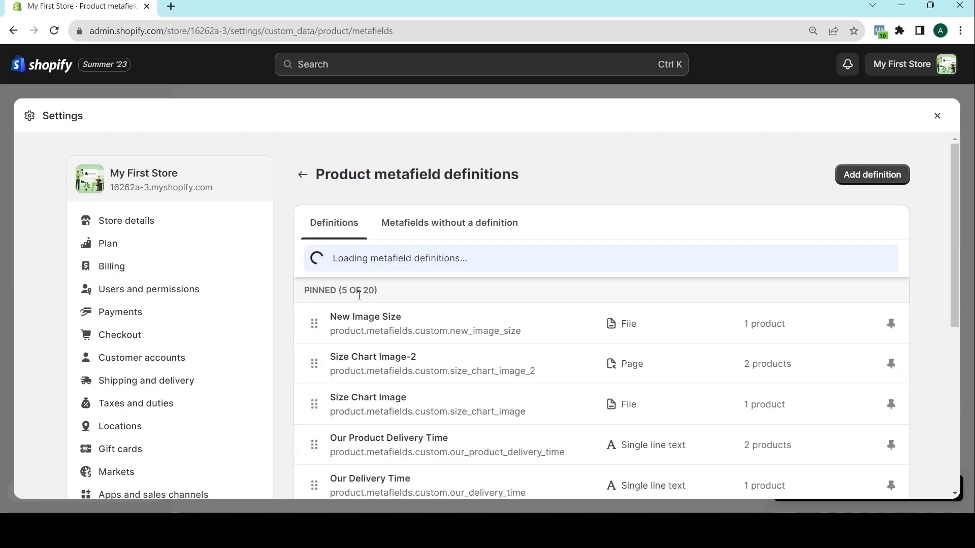
pyautogui.click(871, 174)
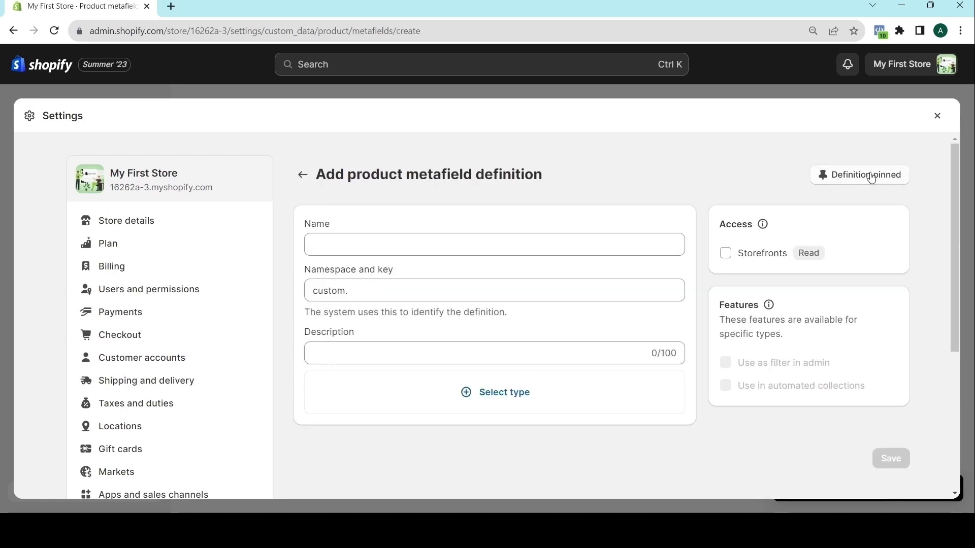
pyautogui.click(390, 238)
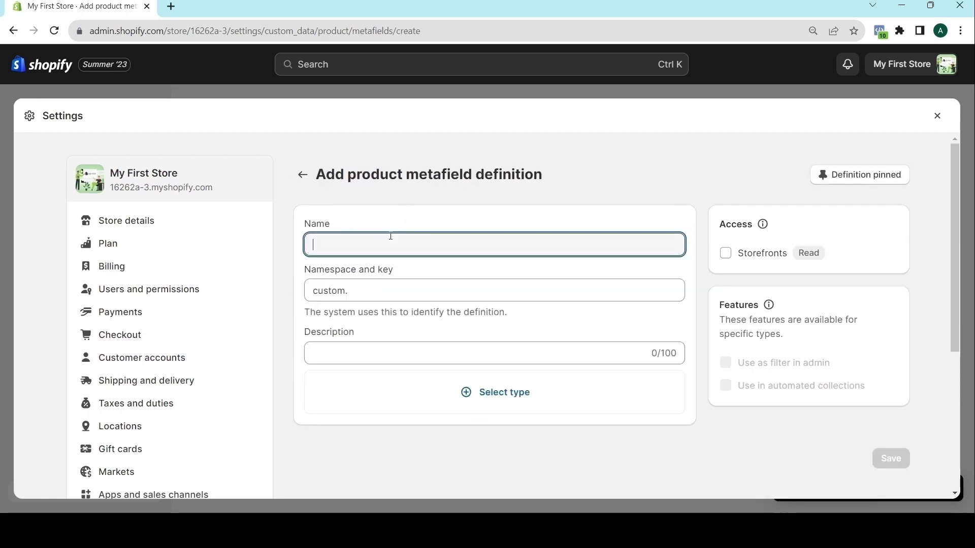
pyautogui.write('Size p')
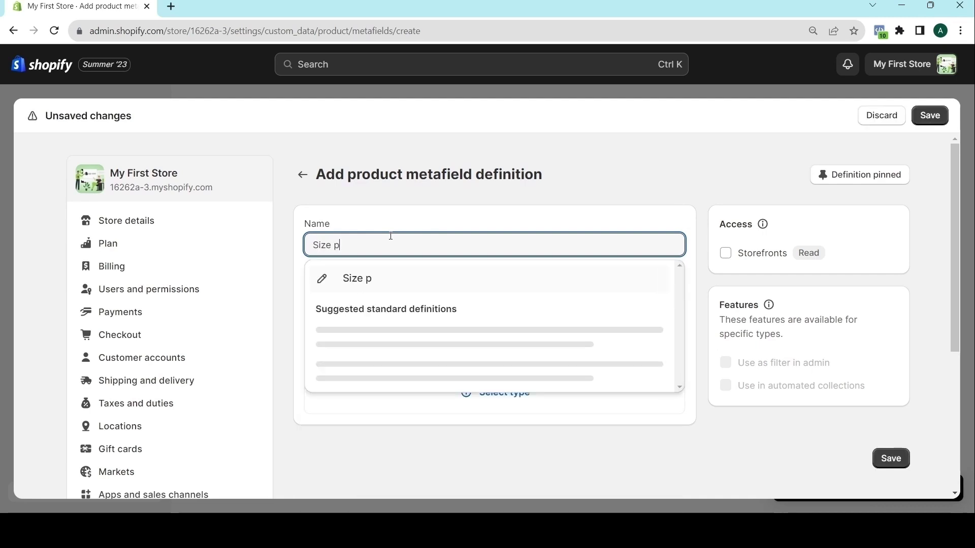
pyautogui.write('age')
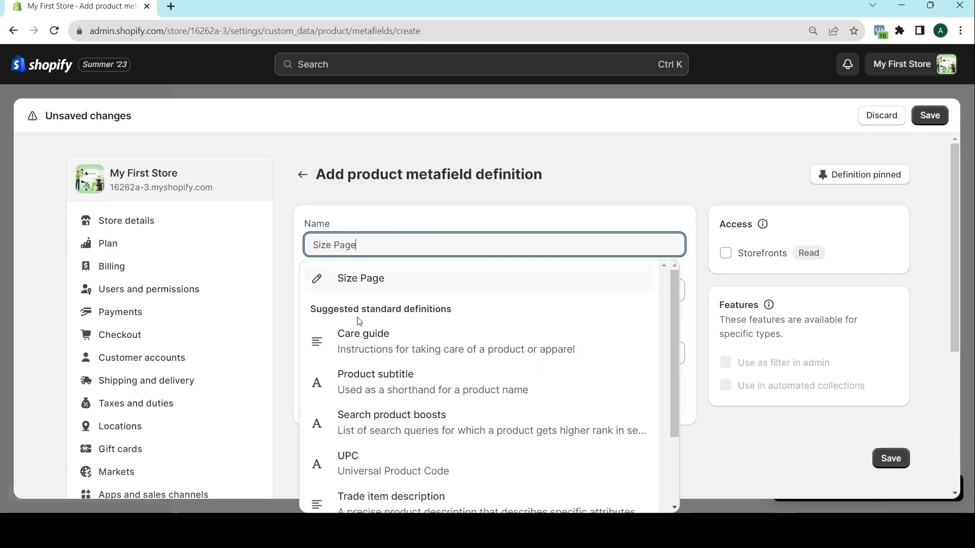
pyautogui.click(368, 283)
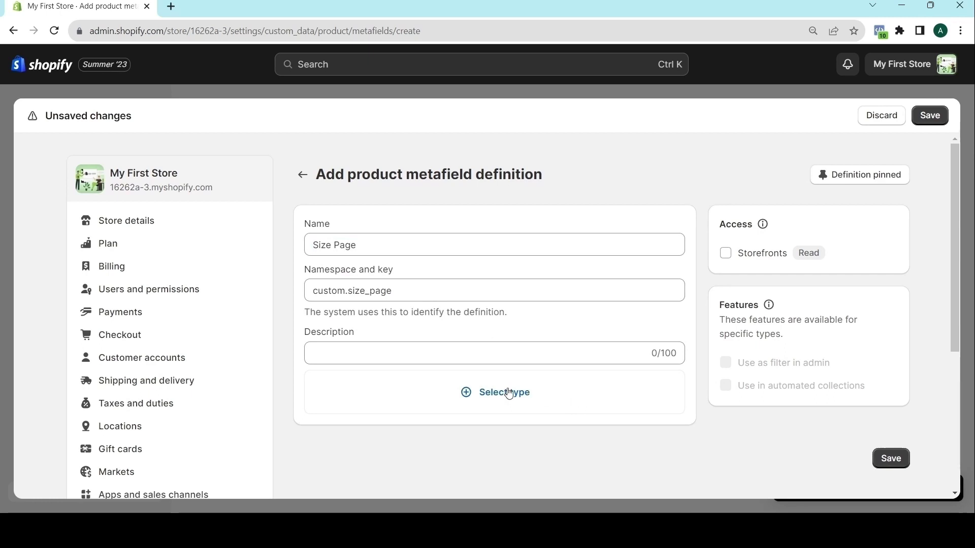
# Set the Size Page definition's type to Page, save it and close the settings
pyautogui.click(496, 398)
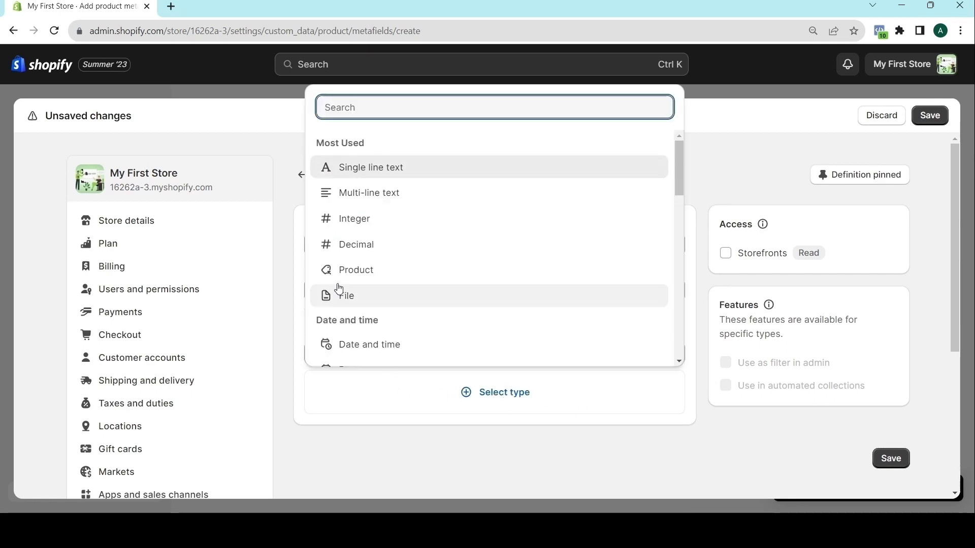
pyautogui.scroll(-2, 347, 279)
pyautogui.scroll(-6, 347, 280)
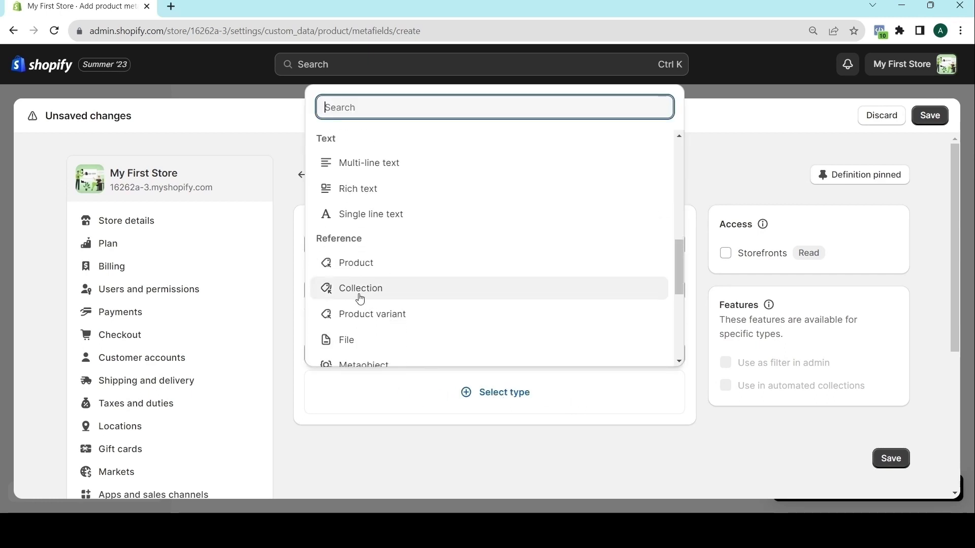
pyautogui.scroll(-2, 360, 296)
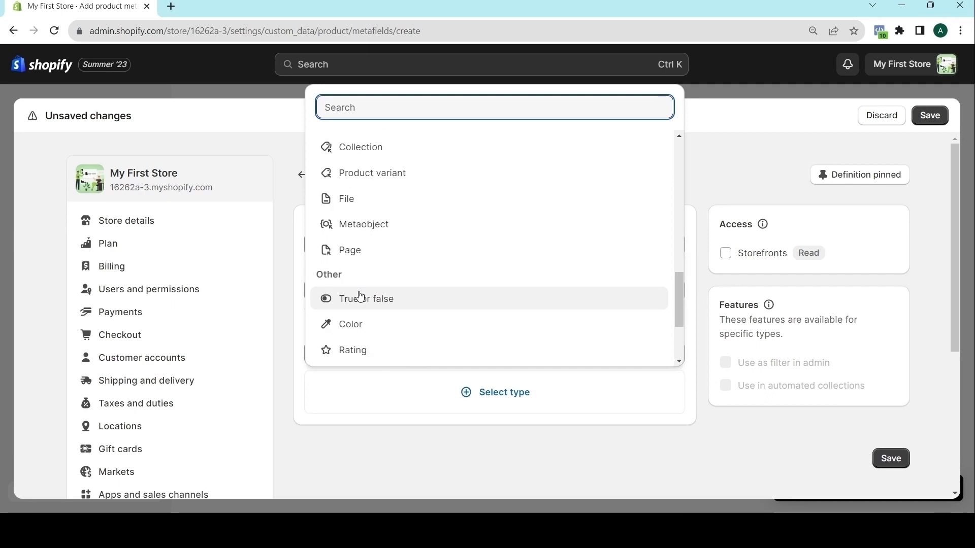
pyautogui.click(351, 254)
pyautogui.scroll(-3, 630, 381)
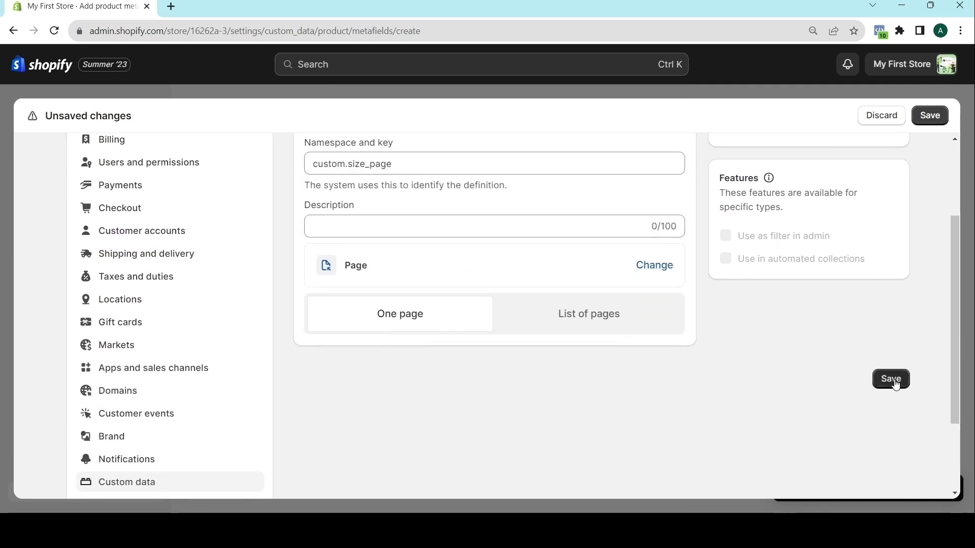
pyautogui.click(893, 382)
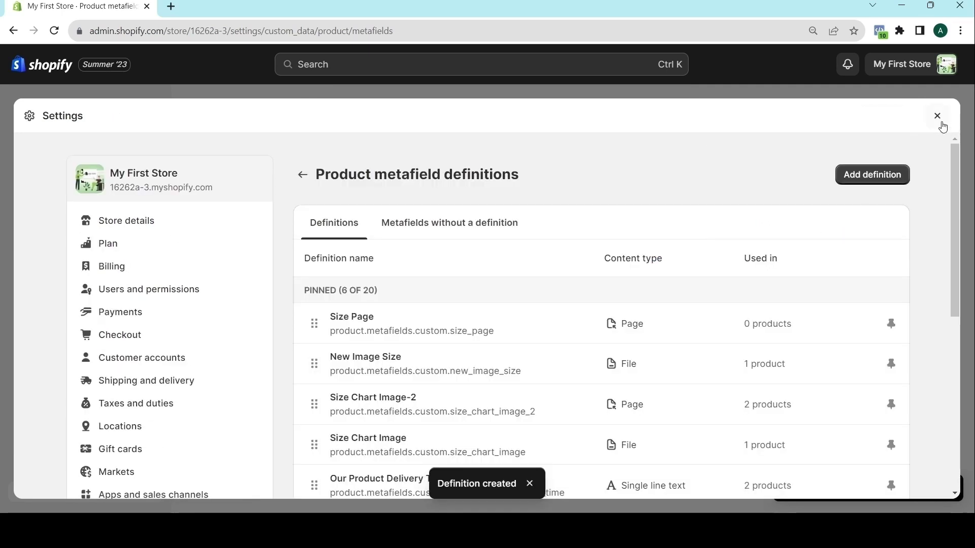
pyautogui.click(939, 117)
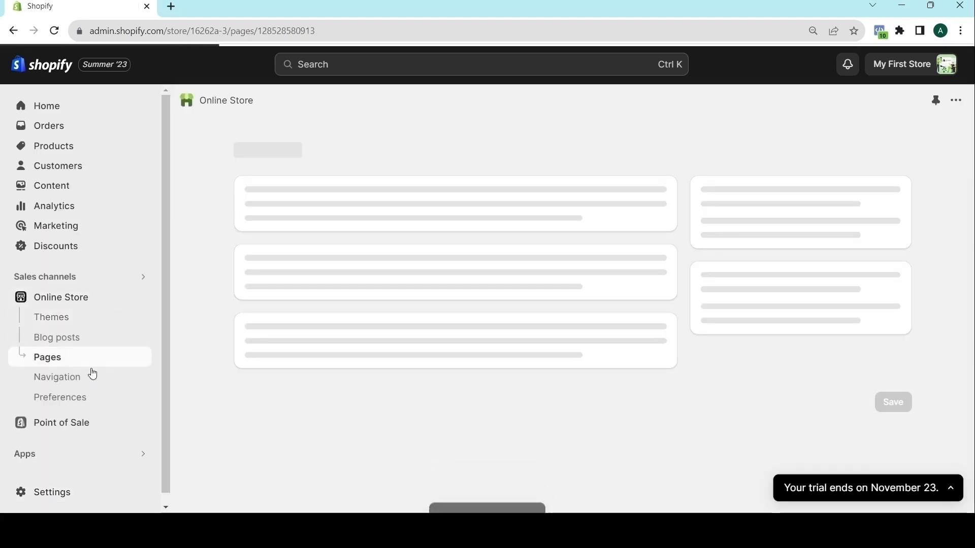
# Go to the product list and open Fashionable Mesh Breathable Boys Running Shoes
pyautogui.click(18, 150)
pyautogui.scroll(-5, 305, 341)
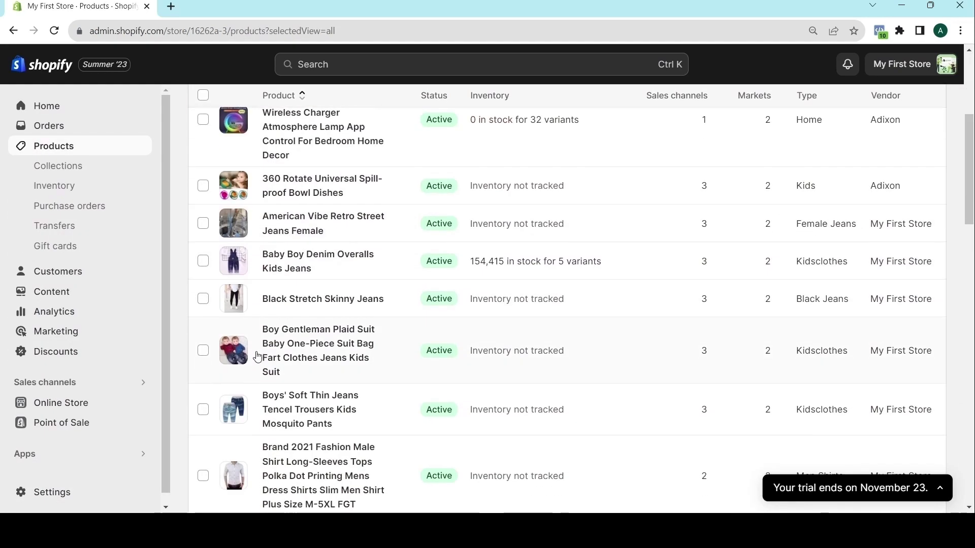
pyautogui.scroll(-3, 256, 344)
pyautogui.click(278, 346)
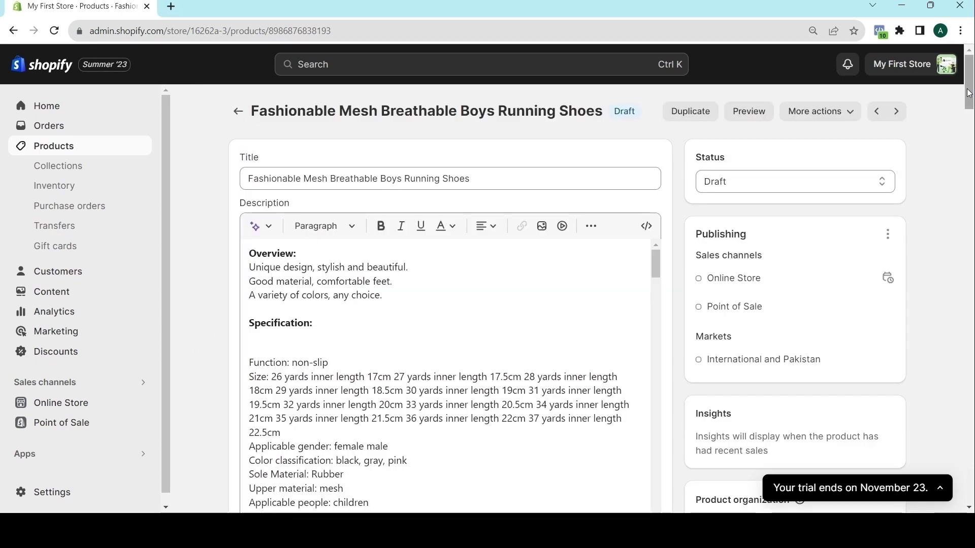
# Assign Product Chart Pg to the product's Size Page metafield and save the product
pyautogui.moveTo(969, 93); pyautogui.dragTo(969, 487)
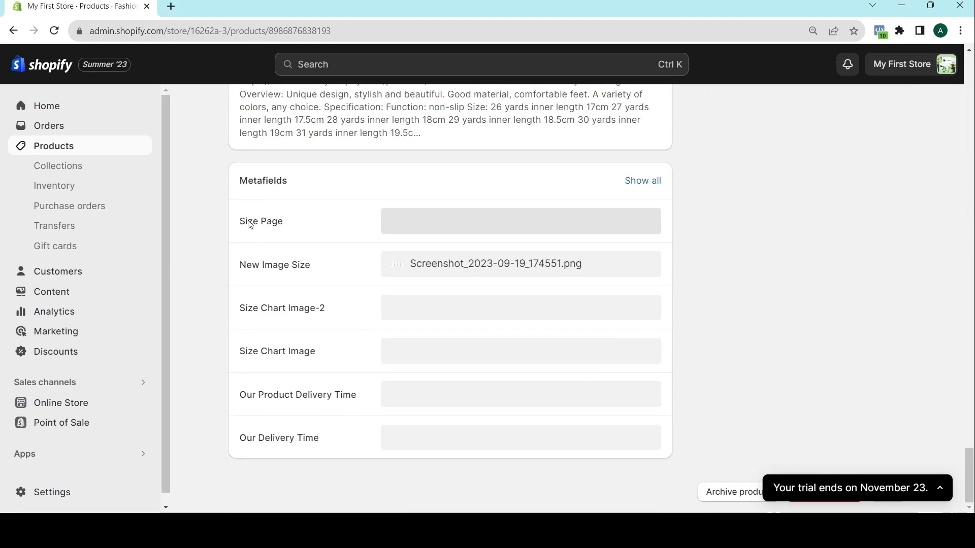
pyautogui.click(429, 224)
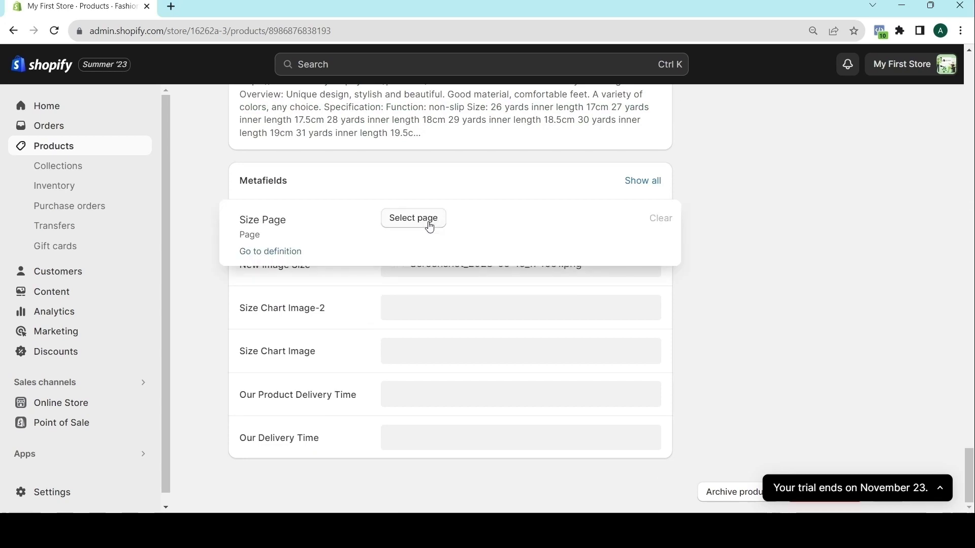
pyautogui.click(413, 219)
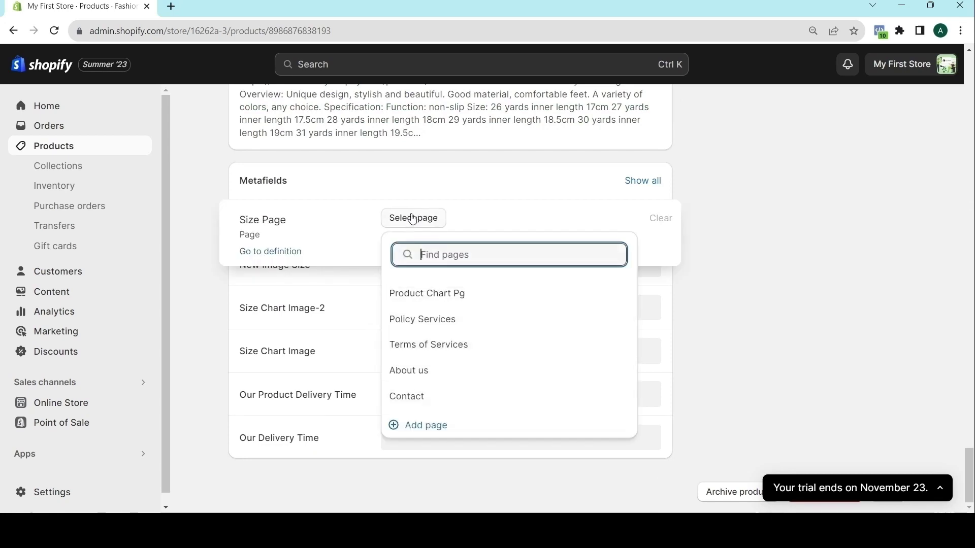
pyautogui.click(407, 297)
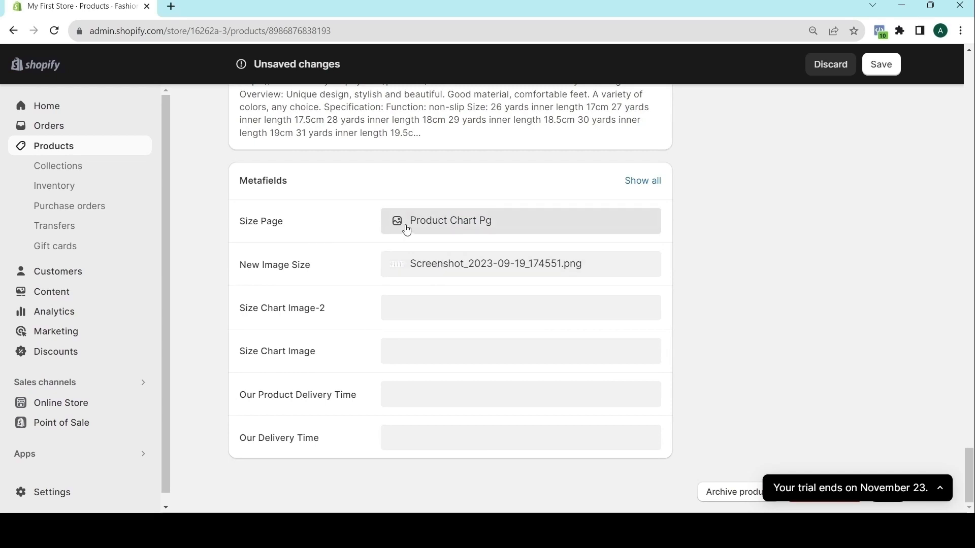
pyautogui.click(888, 65)
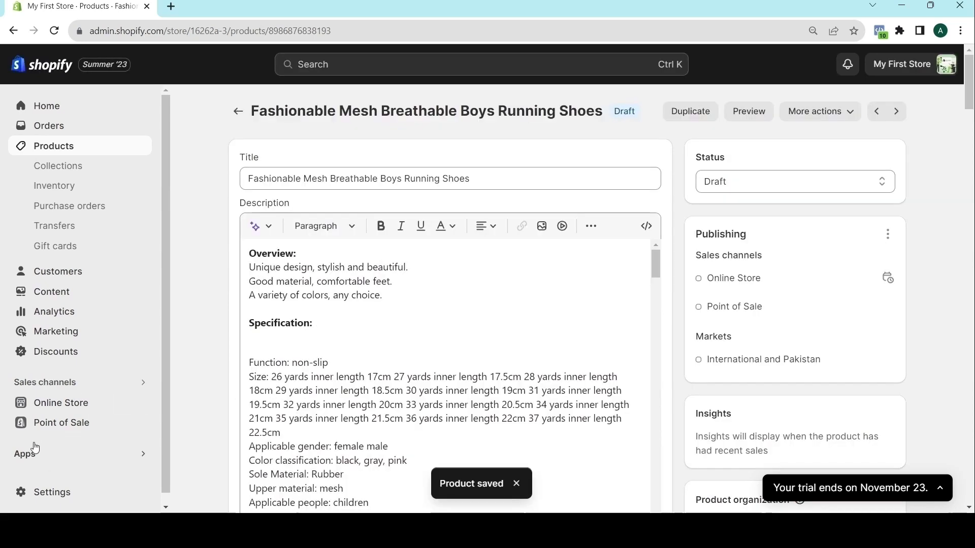
# Open the current Dawn theme for customization from the online store and switch to the men-shoes product template
pyautogui.click(55, 404)
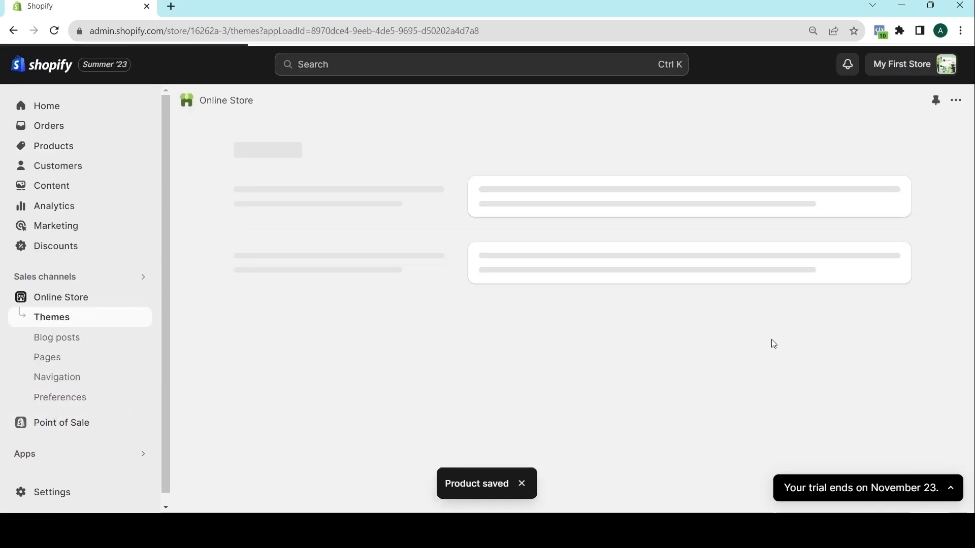
pyautogui.scroll(-5, 799, 330)
pyautogui.click(858, 232)
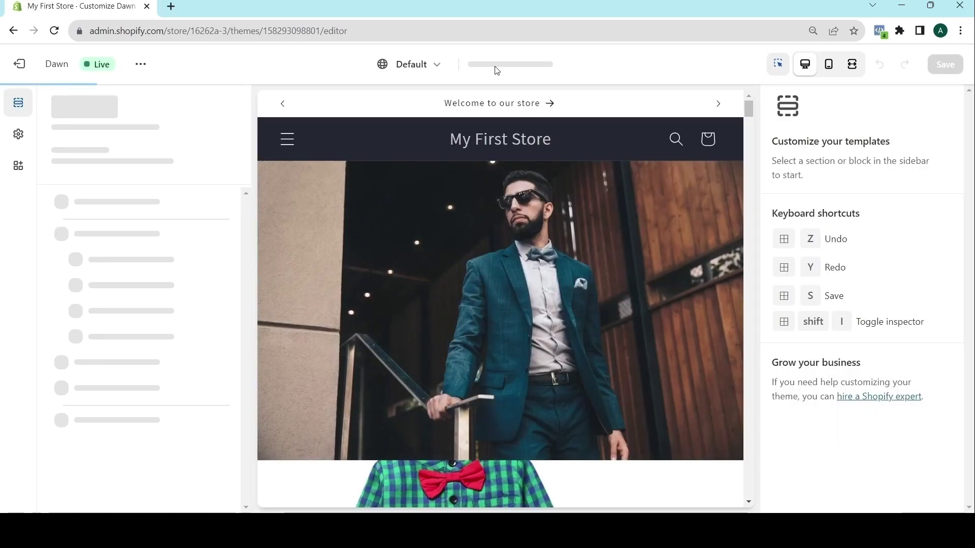
pyautogui.click(500, 64)
pyautogui.click(462, 161)
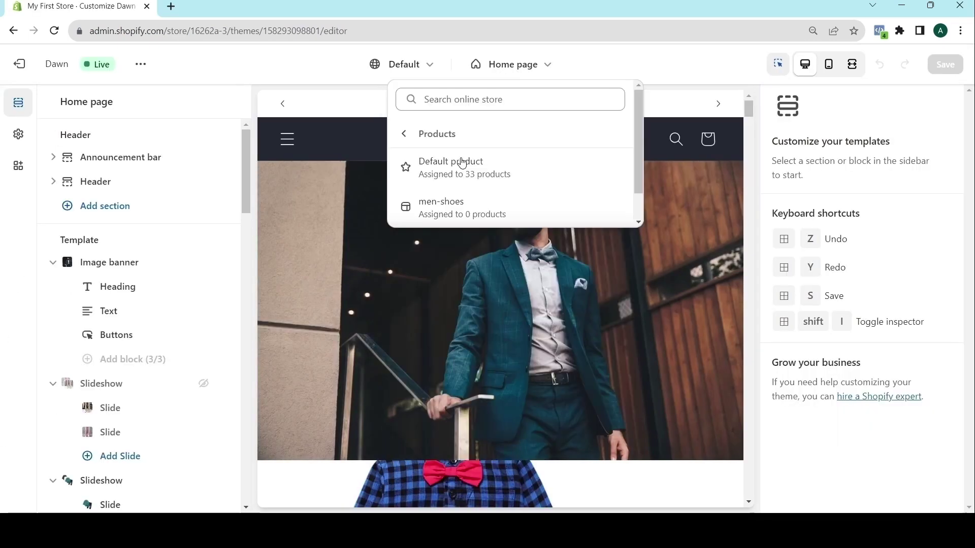
pyautogui.click(435, 209)
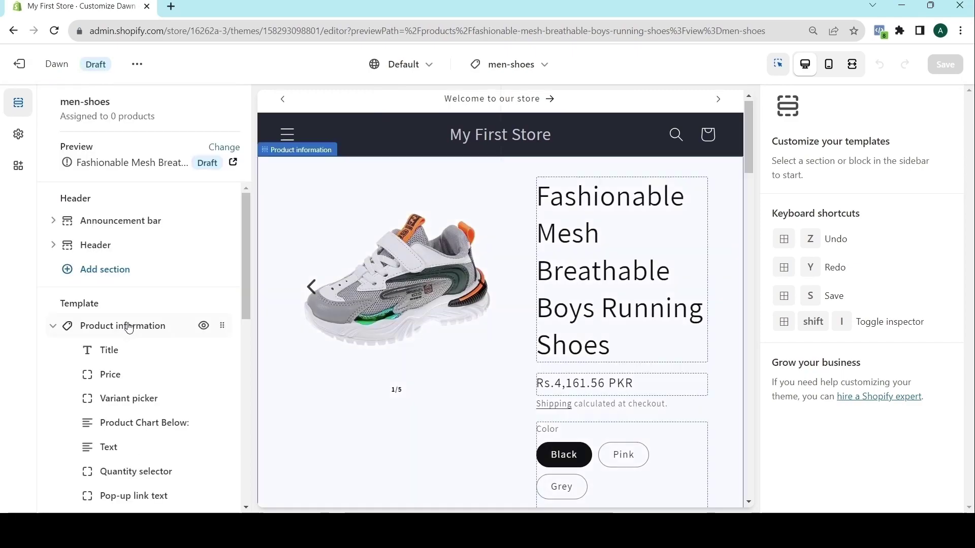
# Remove the Size Chart Image-2 metafield from the page setting of the pop-up block below Share in the product information section
pyautogui.moveTo(247, 241); pyautogui.dragTo(249, 342)
pyautogui.scroll(-3, 102, 406)
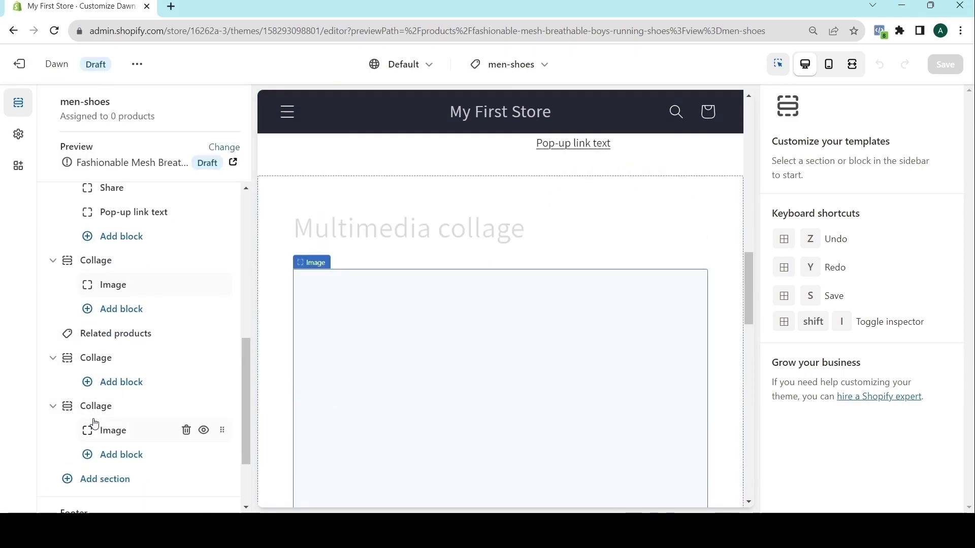
pyautogui.scroll(3, 81, 386)
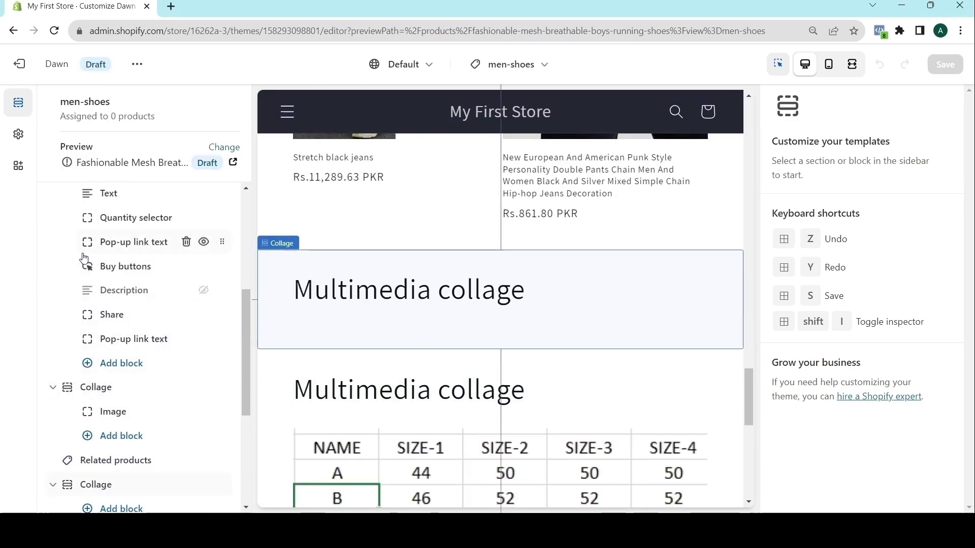
pyautogui.click(87, 367)
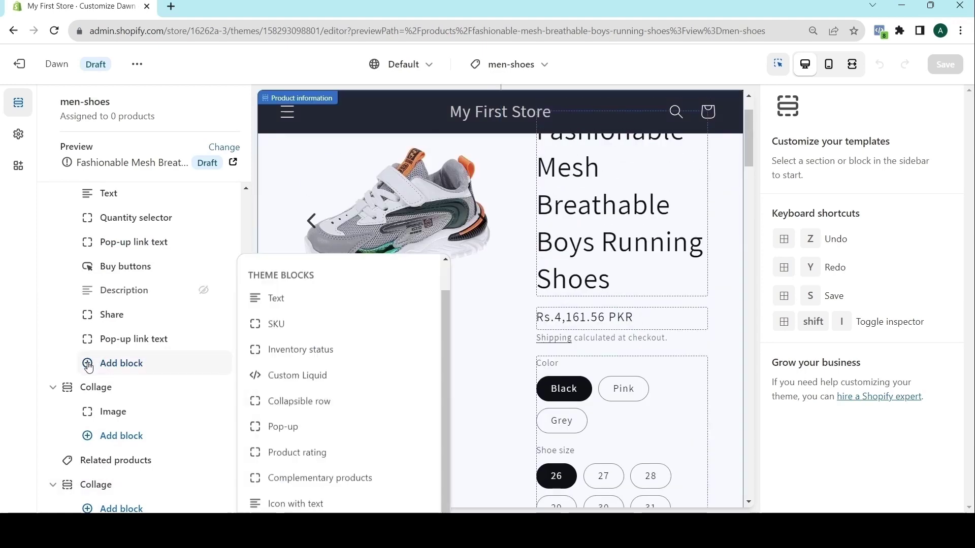
pyautogui.click(112, 344)
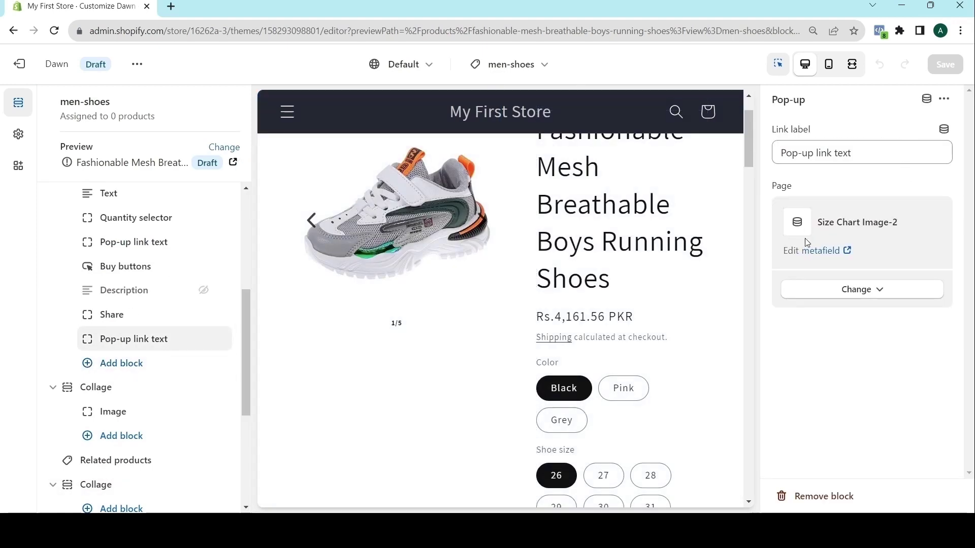
pyautogui.click(835, 290)
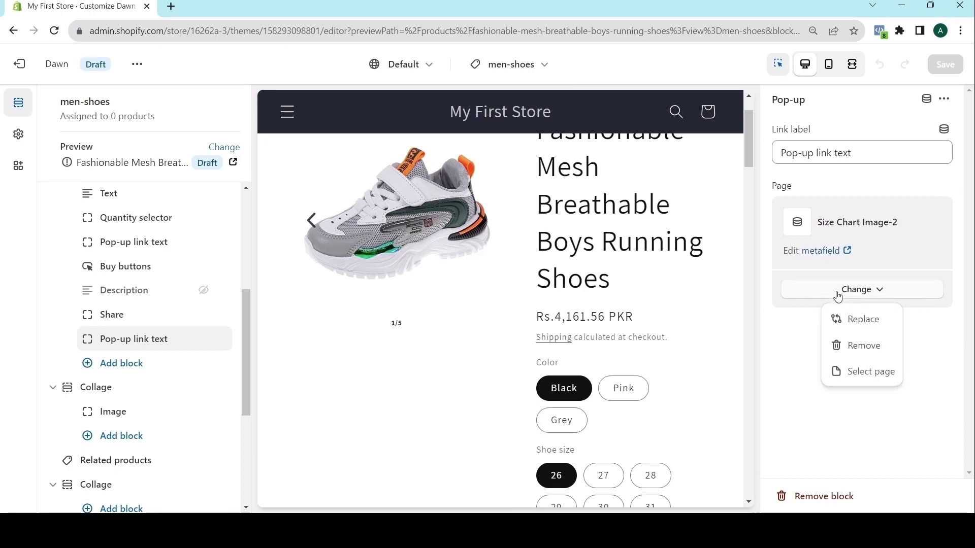
pyautogui.click(861, 347)
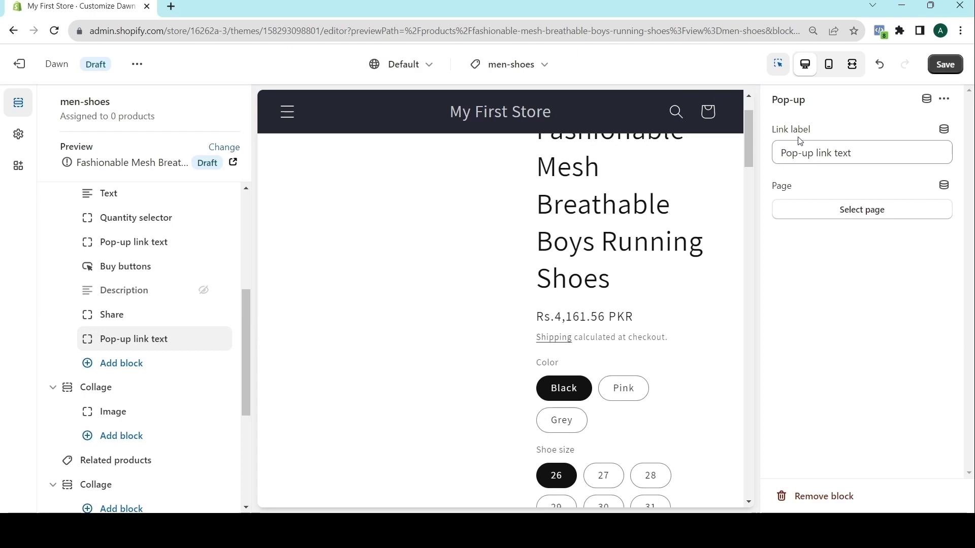
# Connect the pop-up block's page to the Size Page metafield and save the template
pyautogui.click(944, 185)
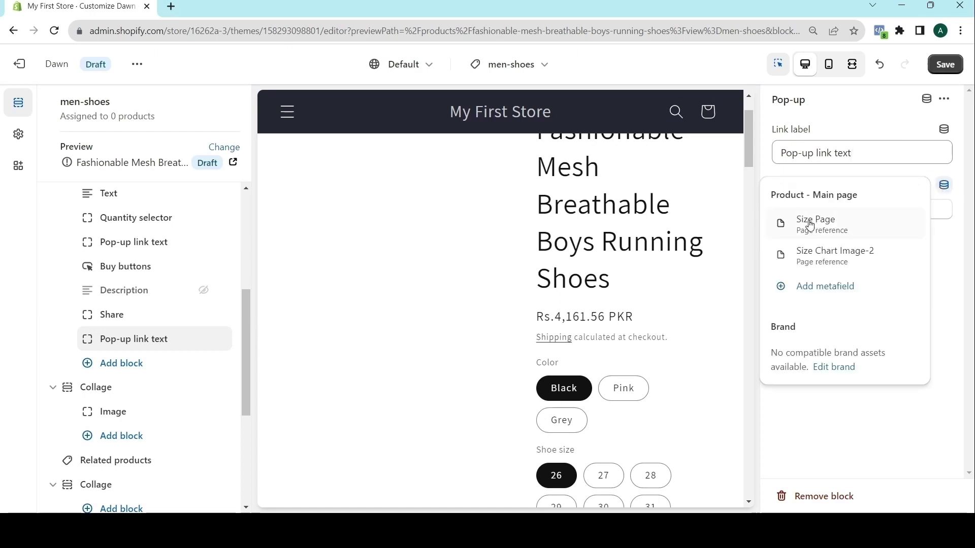
pyautogui.click(810, 225)
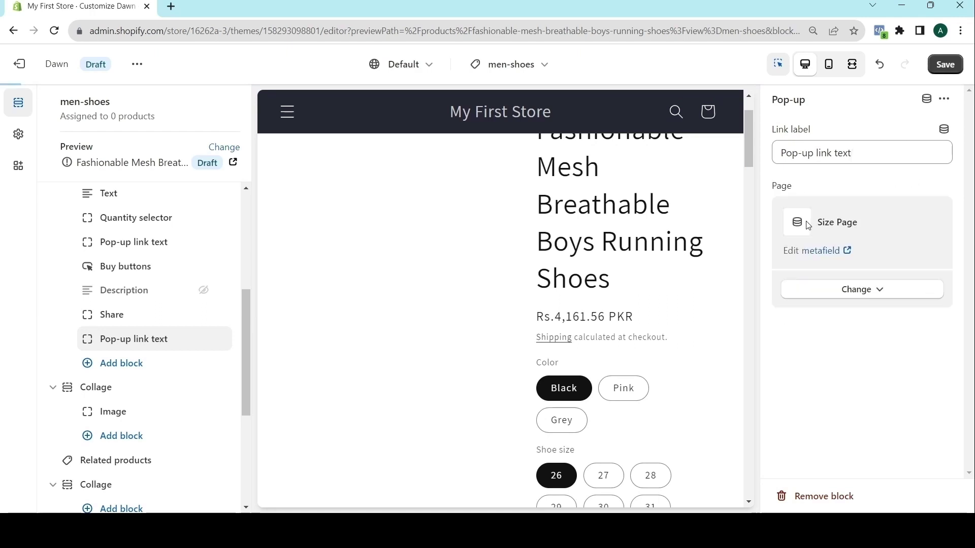
pyautogui.click(945, 65)
# Delete the older pop-up block above the buy buttons and move the Size Page pop-up into its place
pyautogui.scroll(-5, 503, 288)
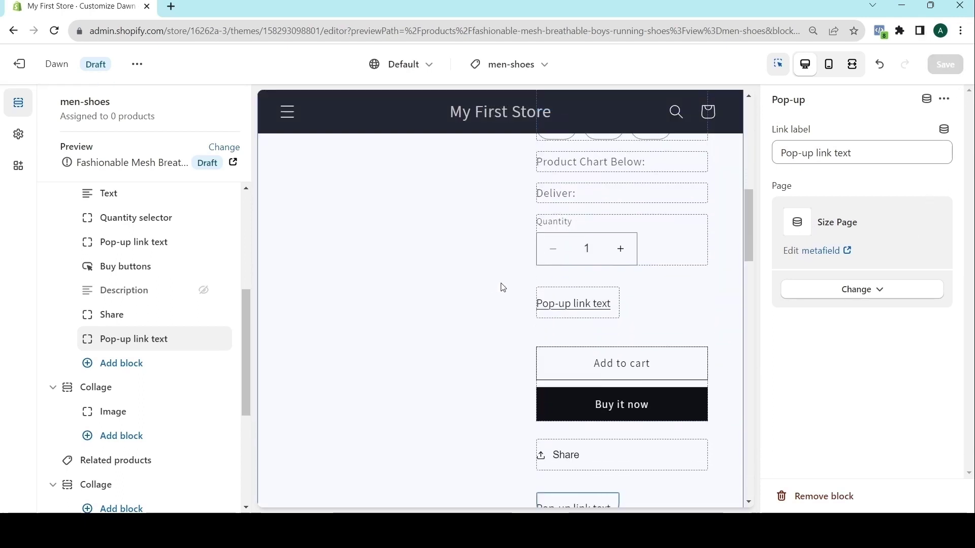
pyautogui.click(667, 300)
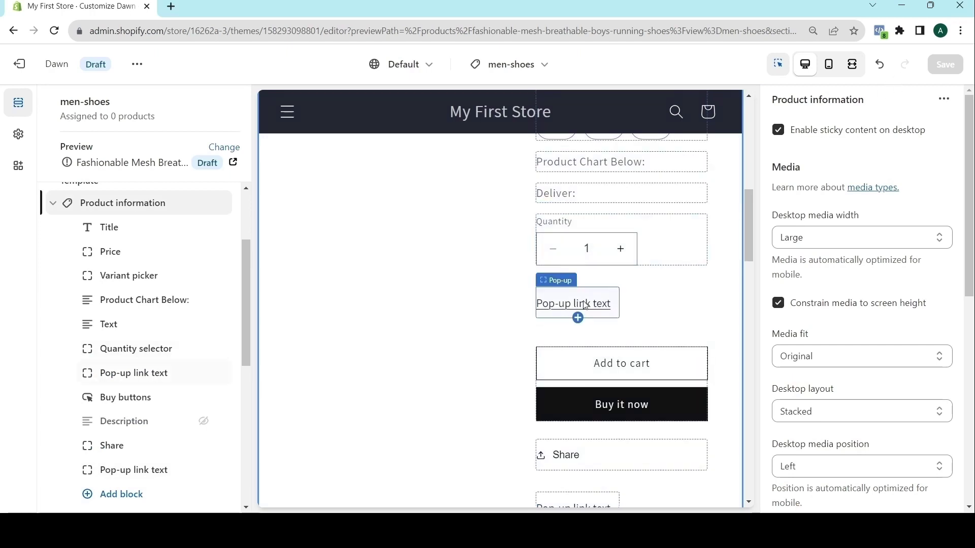
pyautogui.click(585, 305)
pyautogui.click(626, 307)
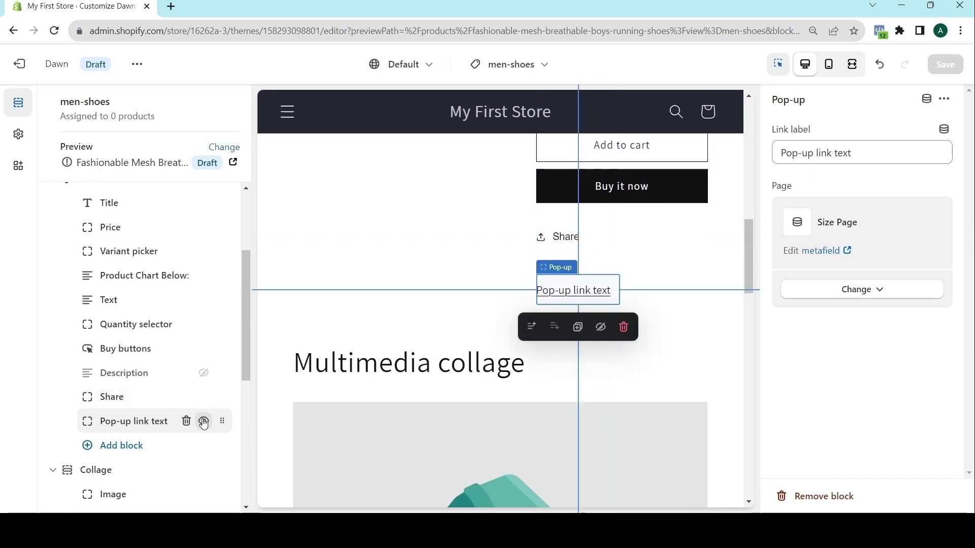
pyautogui.moveTo(221, 422); pyautogui.dragTo(115, 355)
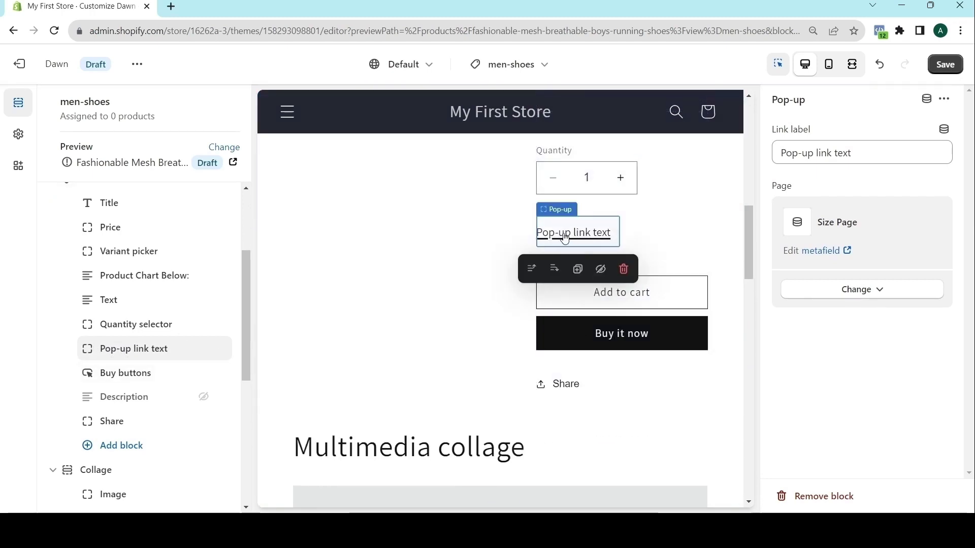
# Test the pop-up link in the preview, close the pop-up and save the template
pyautogui.click(564, 238)
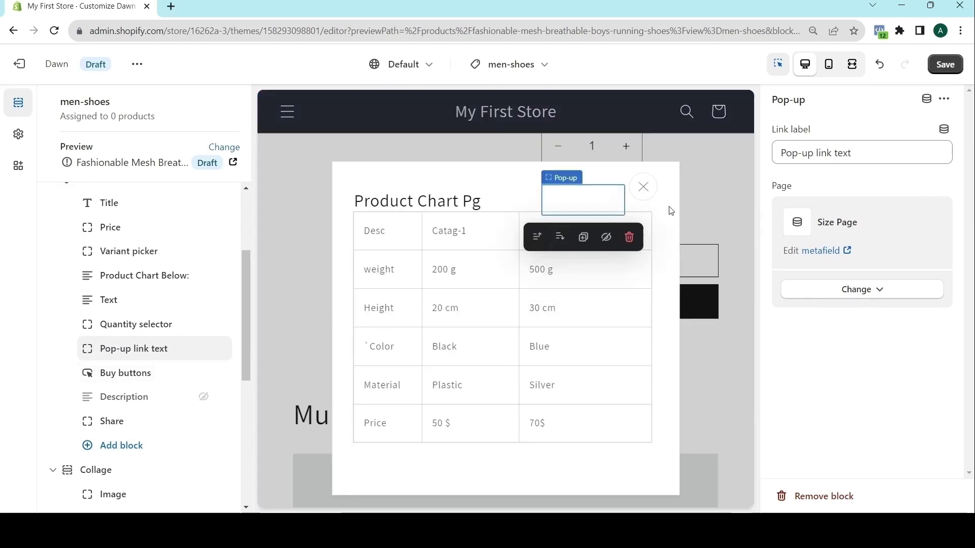
pyautogui.click(641, 188)
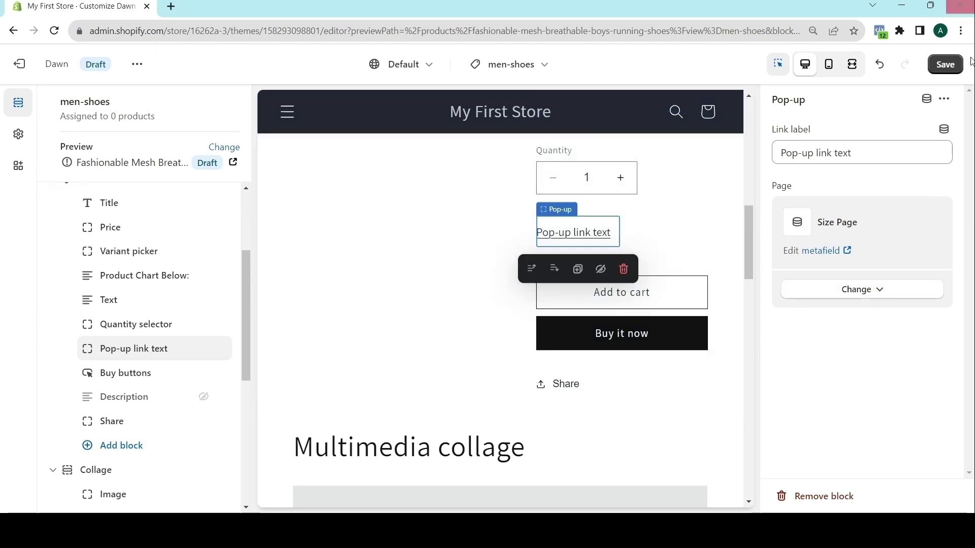
pyautogui.click(947, 66)
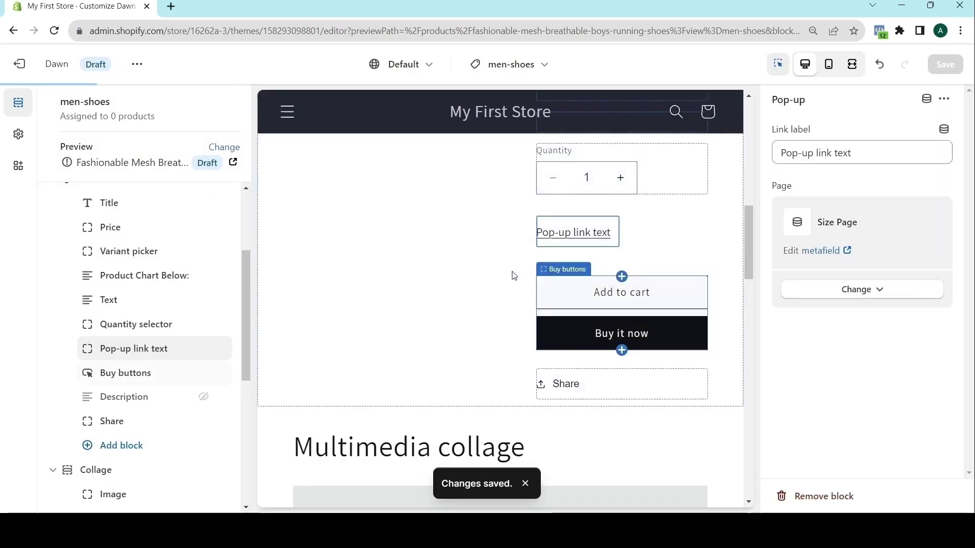
# Leave the theme editor and open the product metafield definitions in the store's custom data settings
pyautogui.click(20, 64)
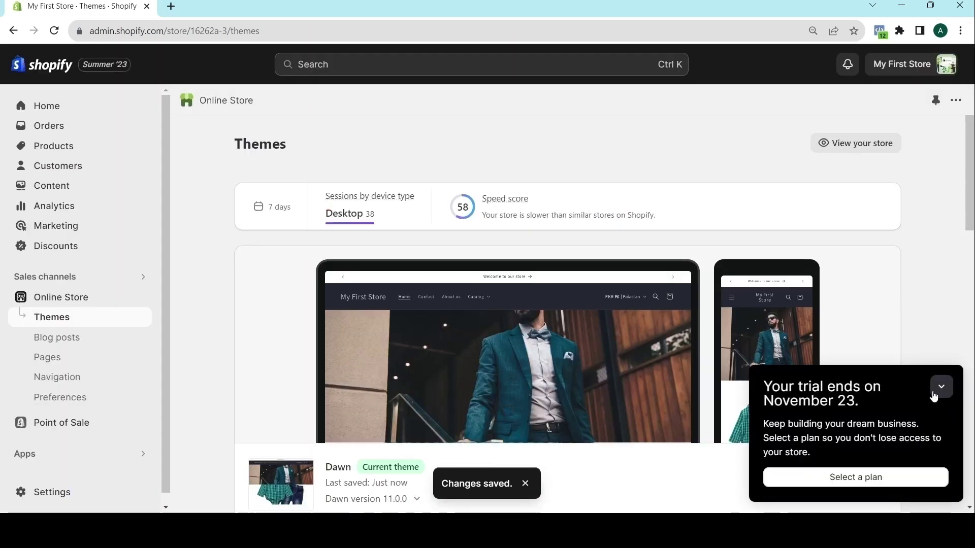
pyautogui.click(934, 393)
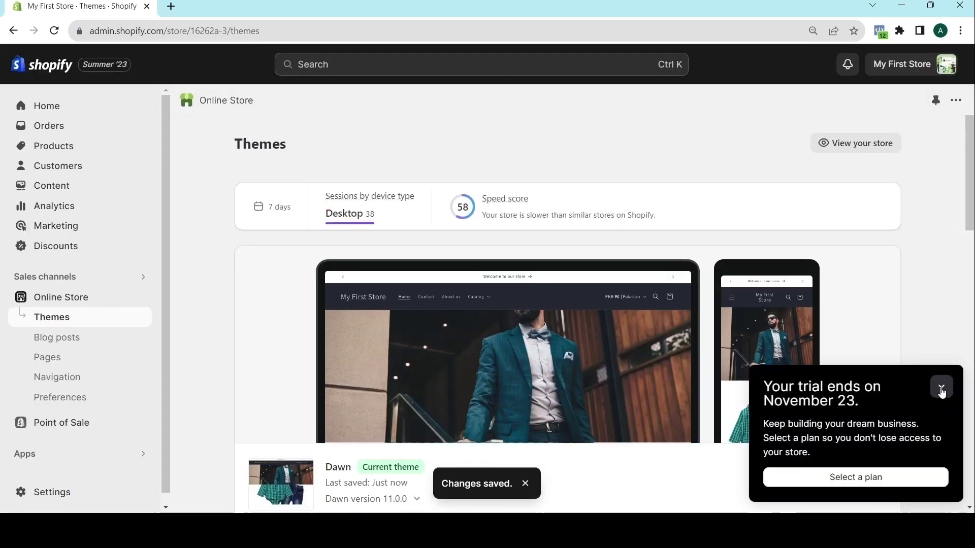
pyautogui.click(52, 493)
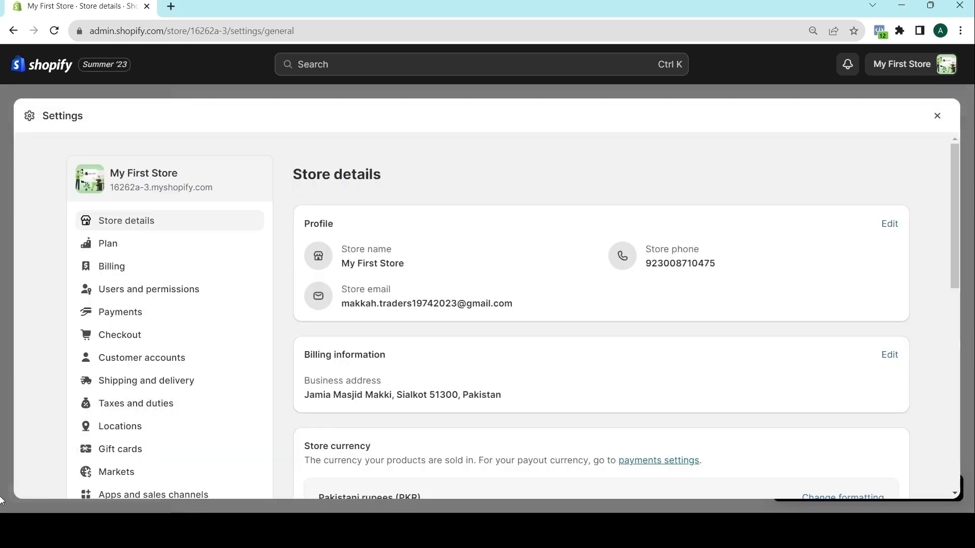
pyautogui.click(936, 119)
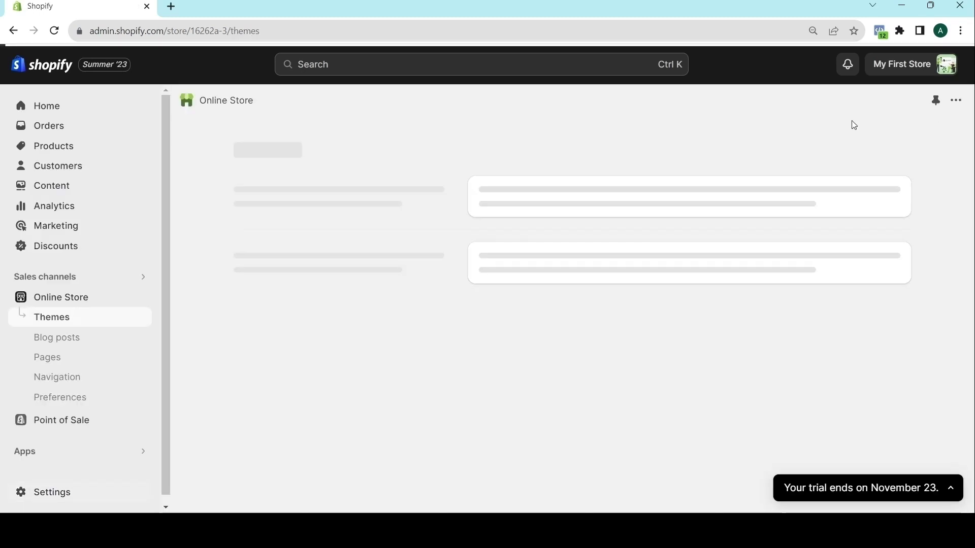
pyautogui.click(44, 492)
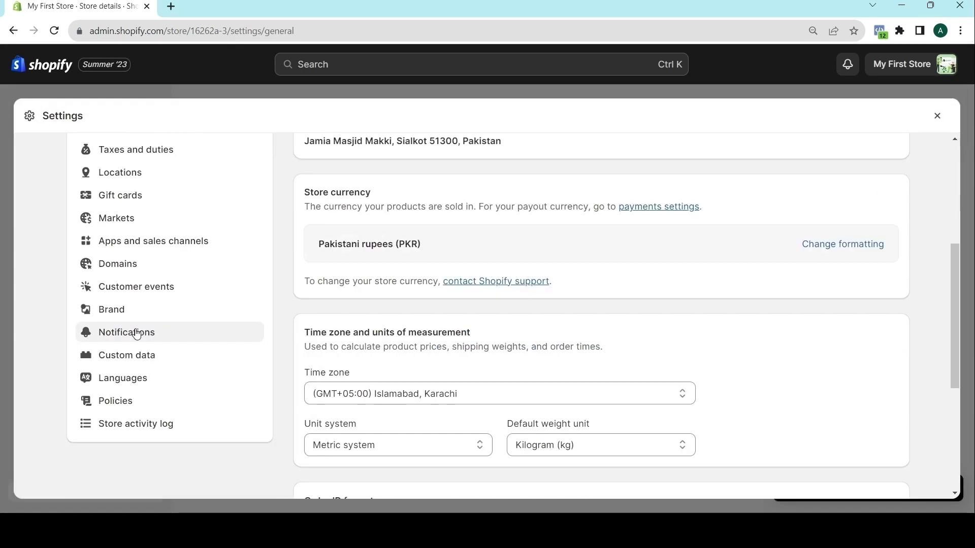
pyautogui.click(134, 355)
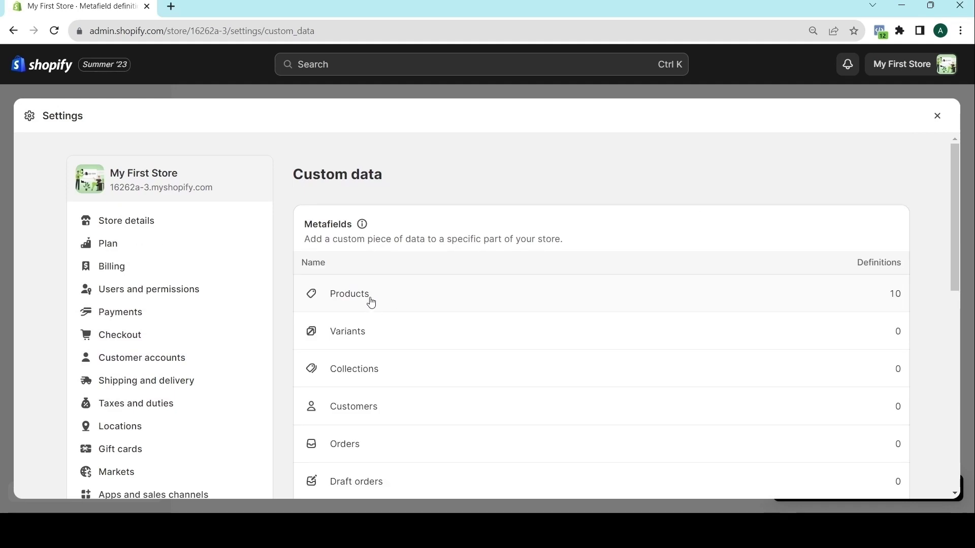
pyautogui.click(367, 295)
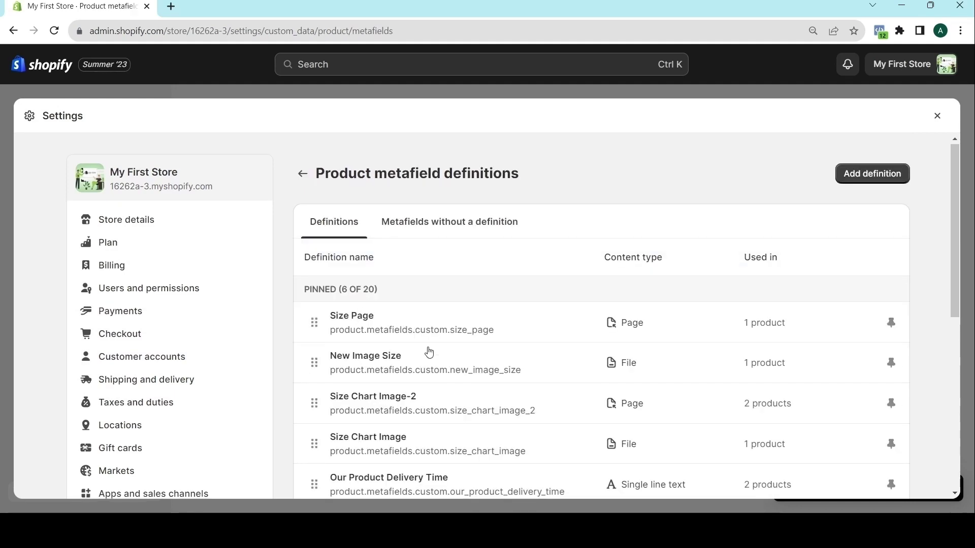
# Review the New Image Size definition's content type and file validations, and close the settings
pyautogui.scroll(-5, 428, 350)
pyautogui.scroll(4, 387, 256)
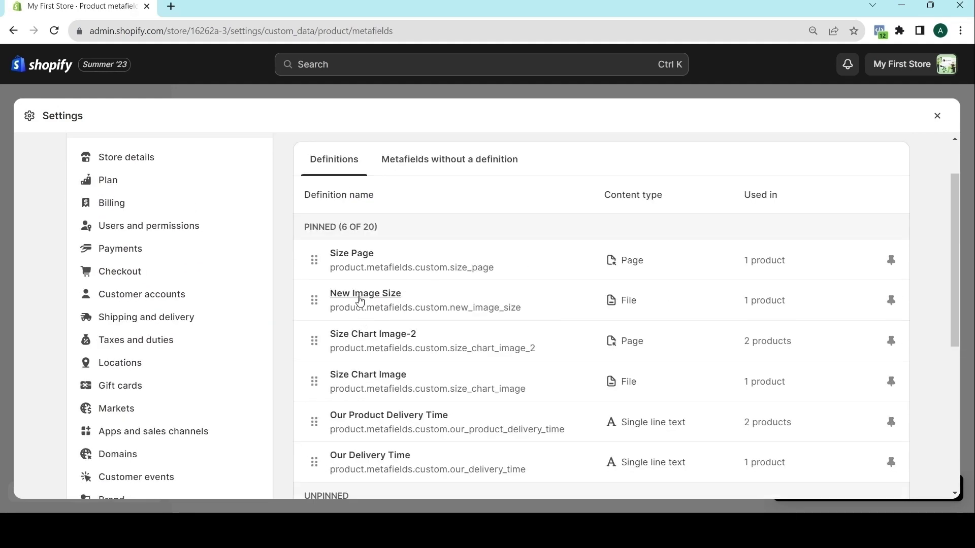
pyautogui.click(360, 301)
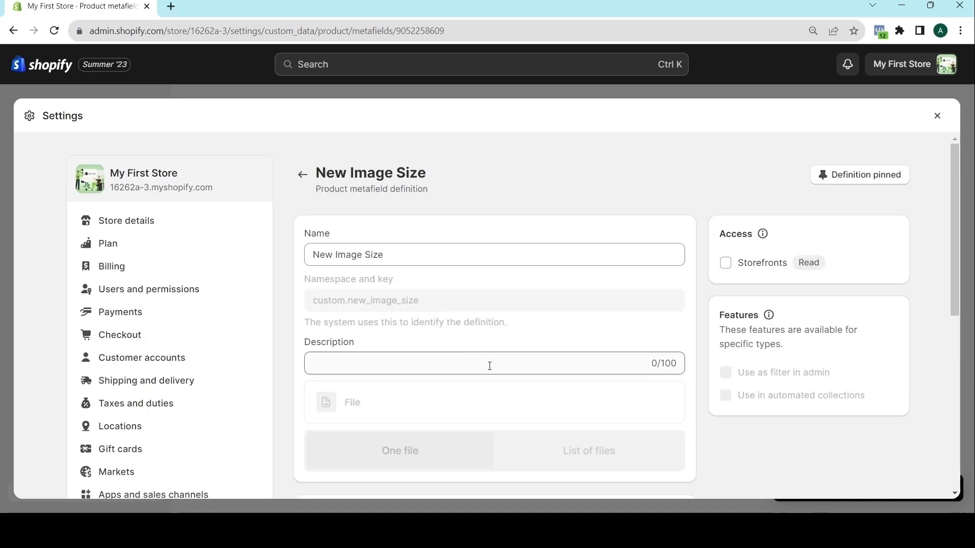
pyautogui.scroll(-3, 490, 365)
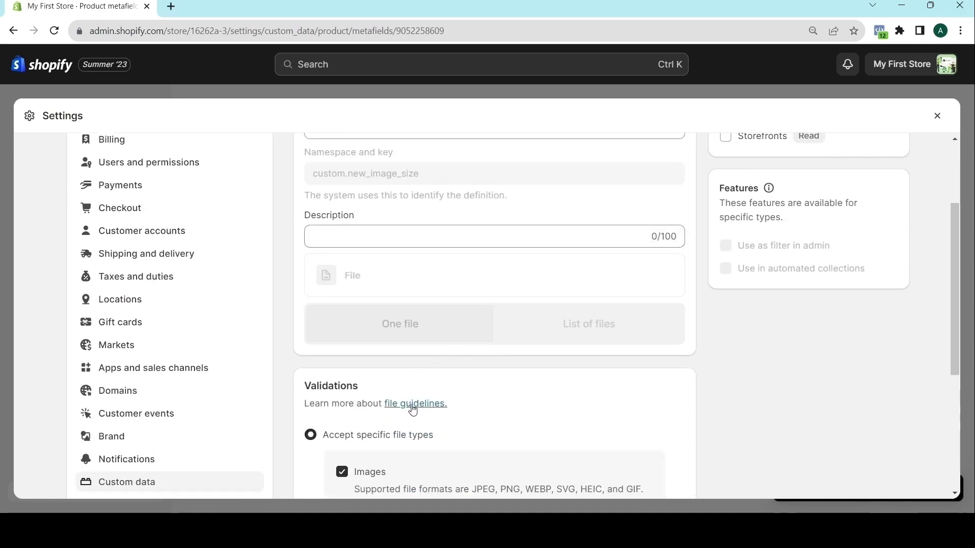
pyautogui.scroll(-1, 356, 429)
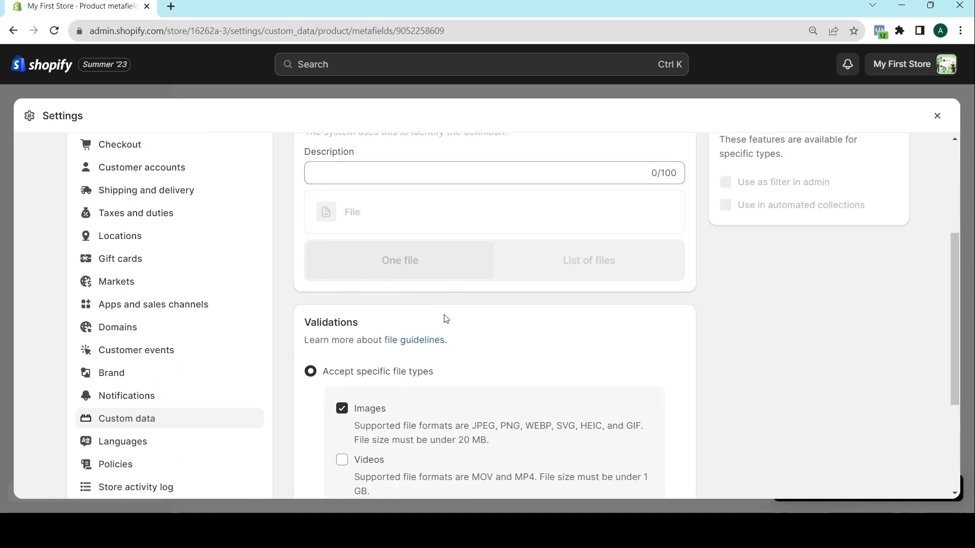
pyautogui.click(939, 117)
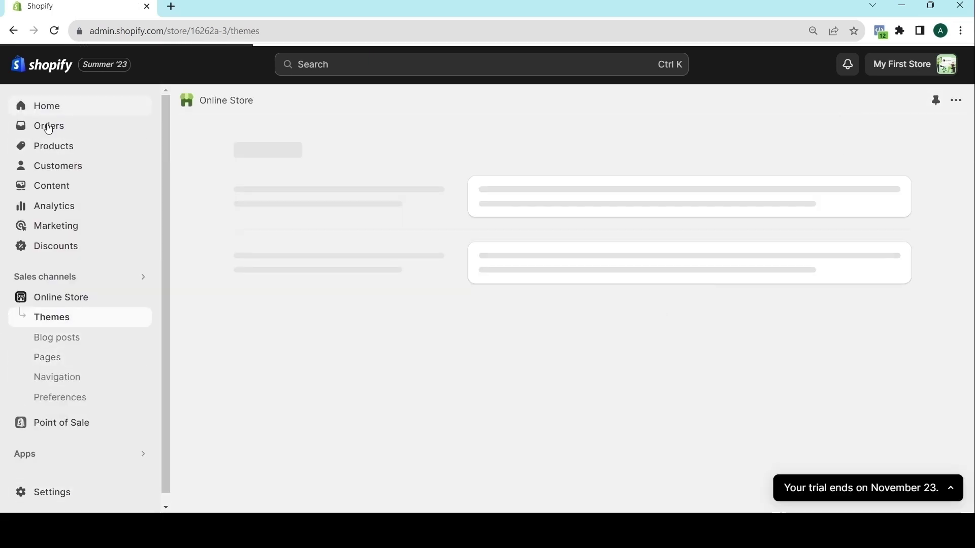
# Open Fashionable Mesh Breathable Boys Running Shoes and examine the image selected for its New Image Size metafield
pyautogui.click(54, 144)
pyautogui.scroll(-9, 370, 294)
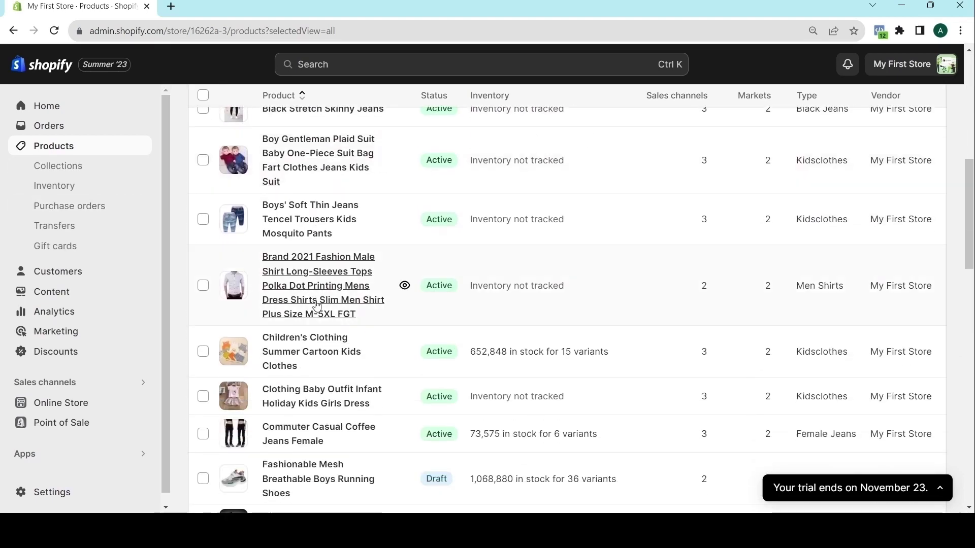
pyautogui.scroll(-3, 317, 311)
pyautogui.click(284, 349)
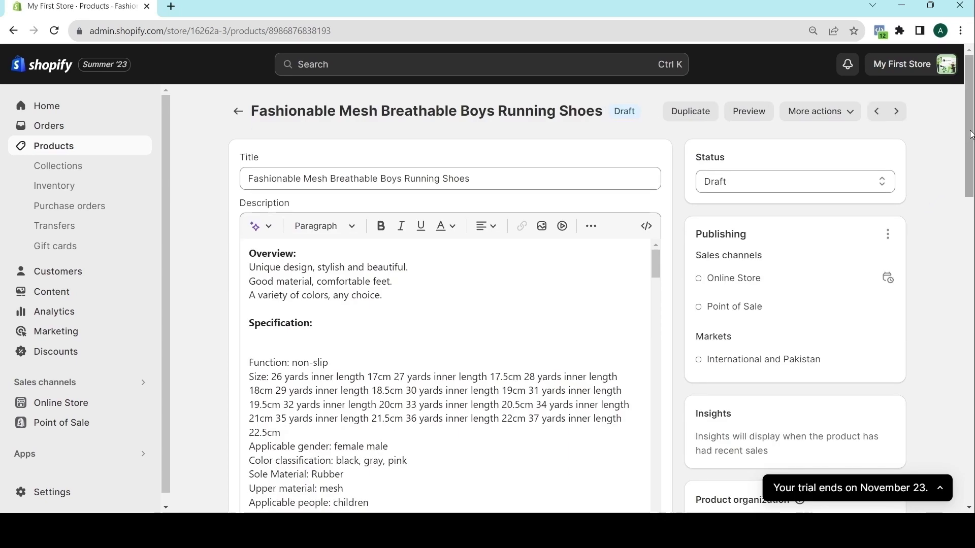
pyautogui.scroll(-15, 967, 203)
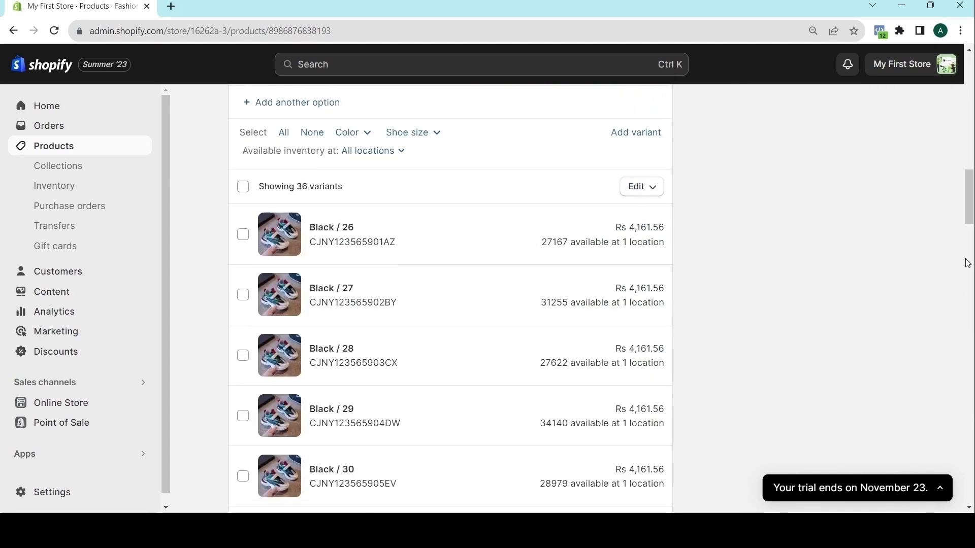
pyautogui.scroll(-15, 968, 213)
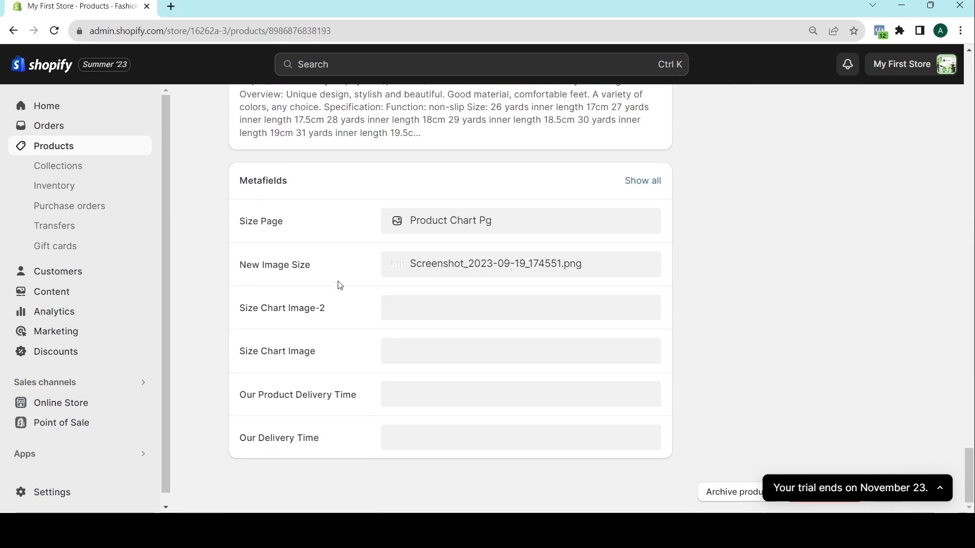
pyautogui.click(542, 271)
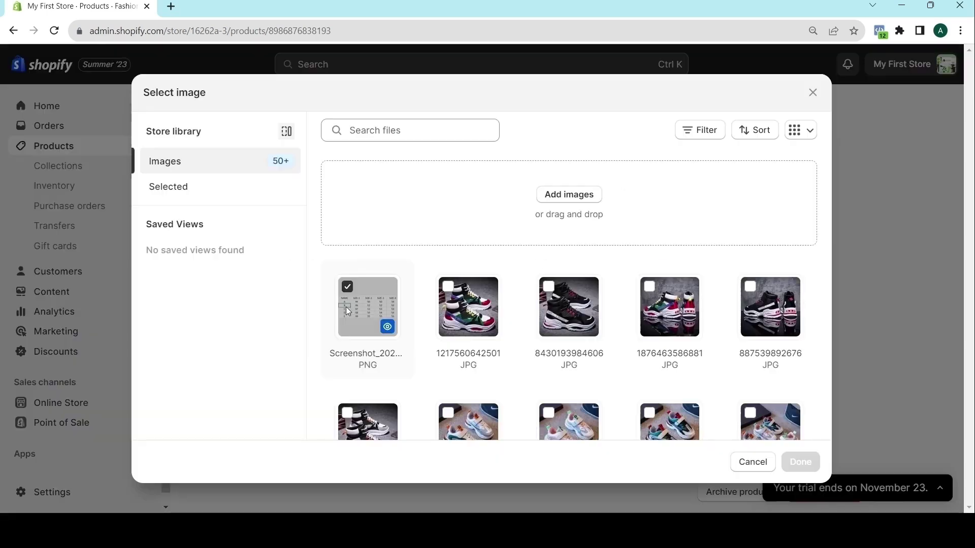
pyautogui.click(813, 91)
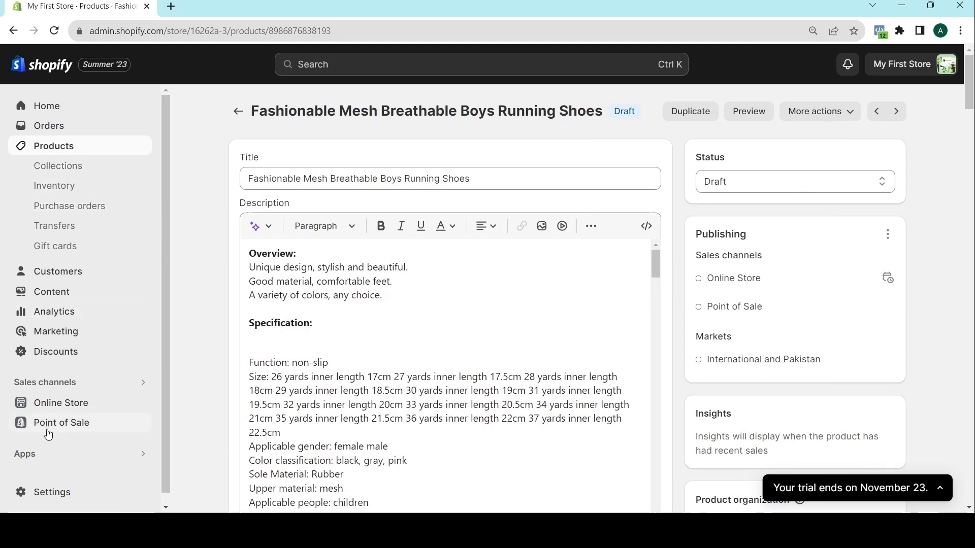
# Open the current Dawn theme for customization from the online store
pyautogui.click(45, 404)
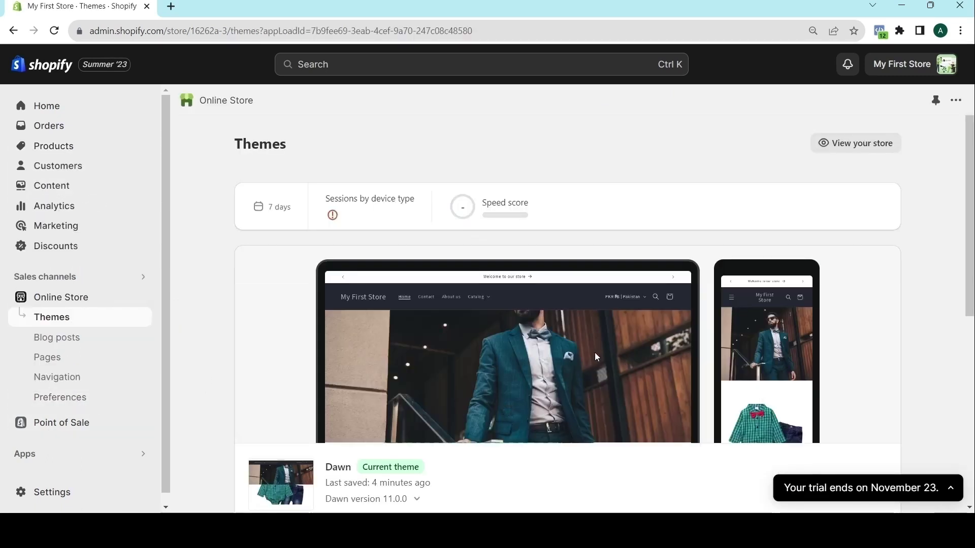
pyautogui.scroll(-4, 813, 325)
pyautogui.click(866, 294)
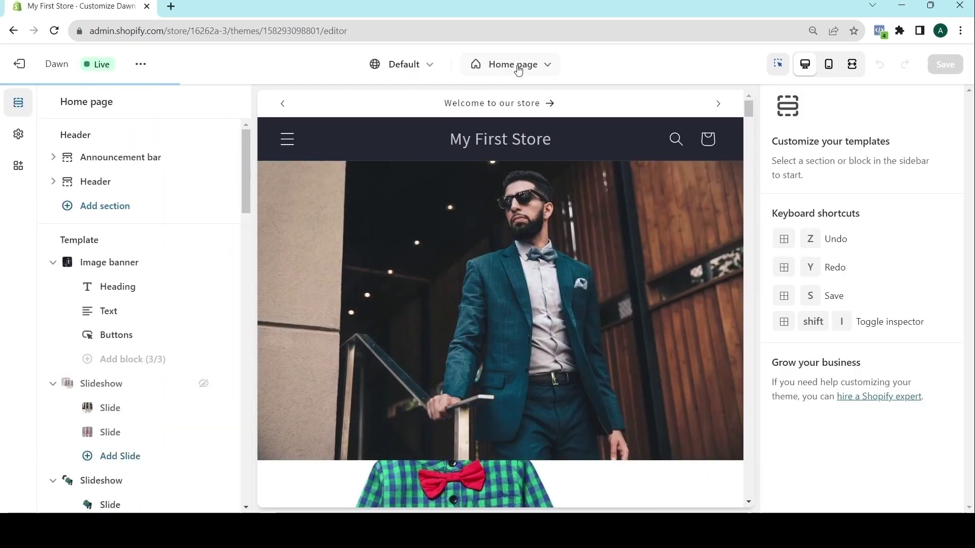
# Switch the theme editor from the home page to the men-shoes product template
pyautogui.click(516, 65)
pyautogui.click(432, 167)
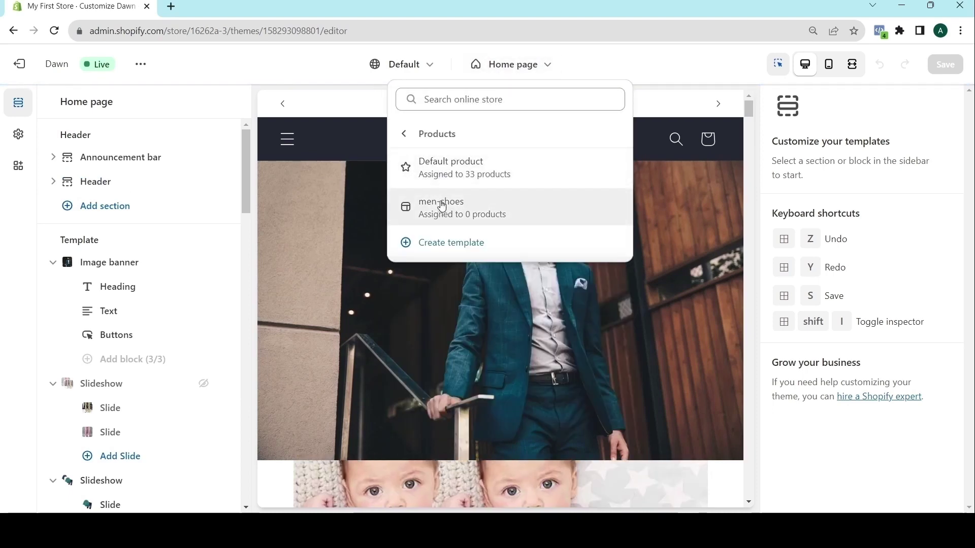
pyautogui.click(442, 204)
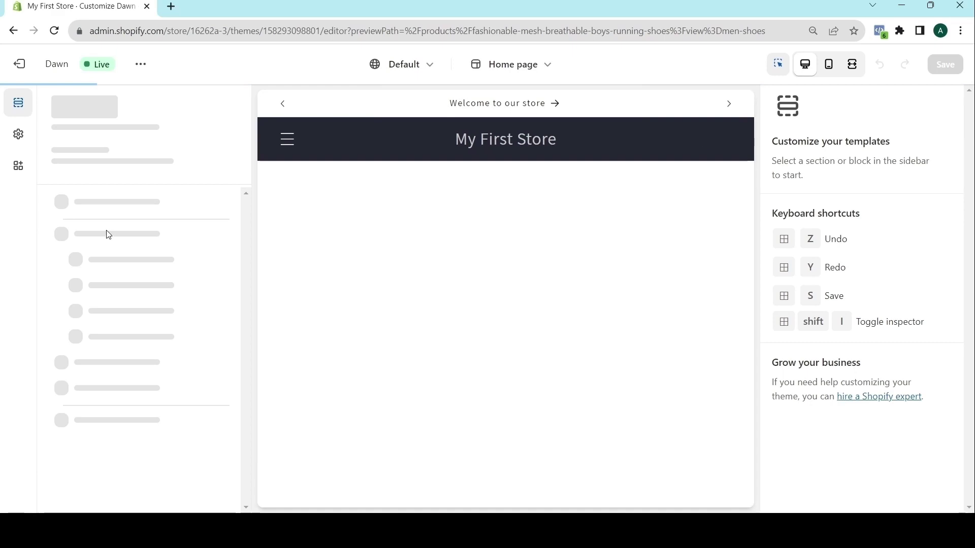
# Examine the last Collage section on the men-shoes template and the metafield connected to its Image block
pyautogui.scroll(-4, 140, 305)
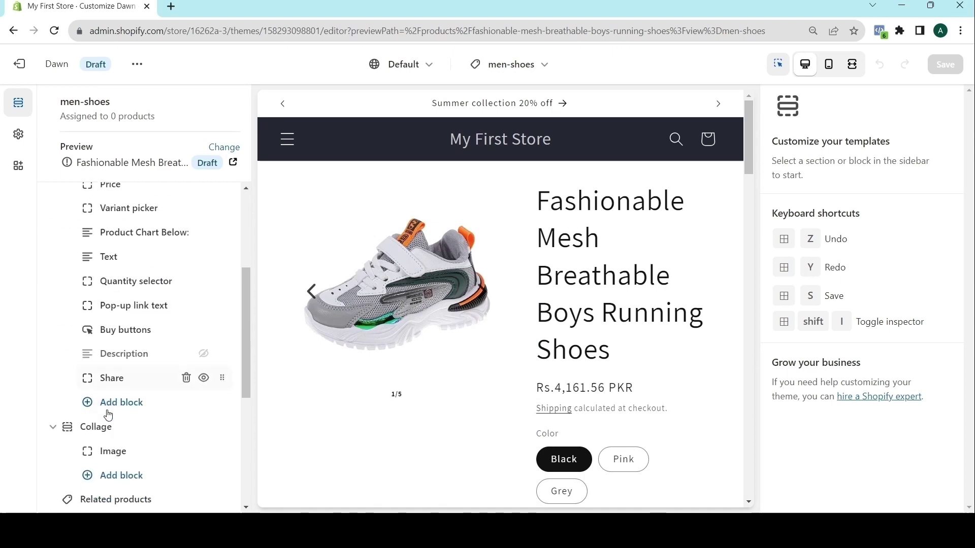
pyautogui.scroll(-1, 99, 414)
pyautogui.scroll(-1, 76, 304)
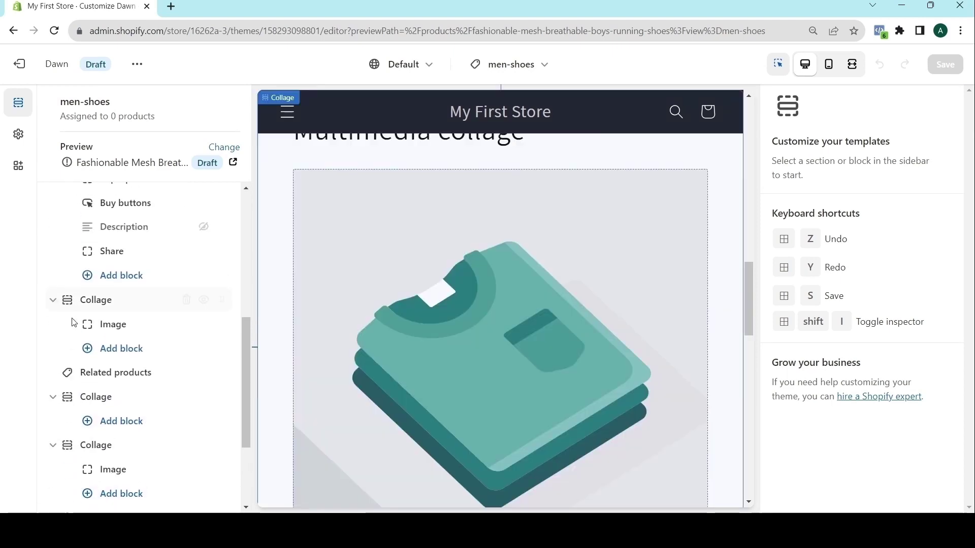
pyautogui.scroll(-3, 73, 323)
pyautogui.click(75, 380)
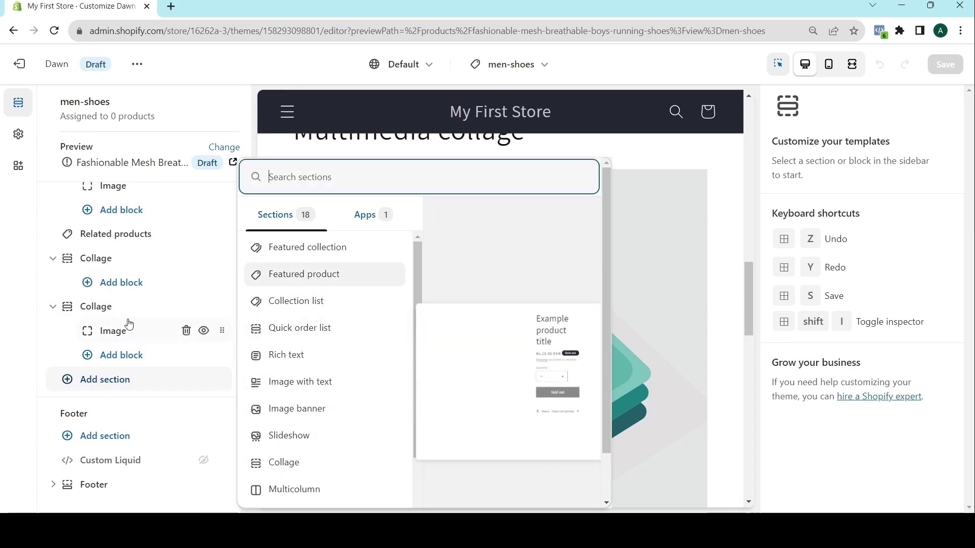
pyautogui.click(102, 307)
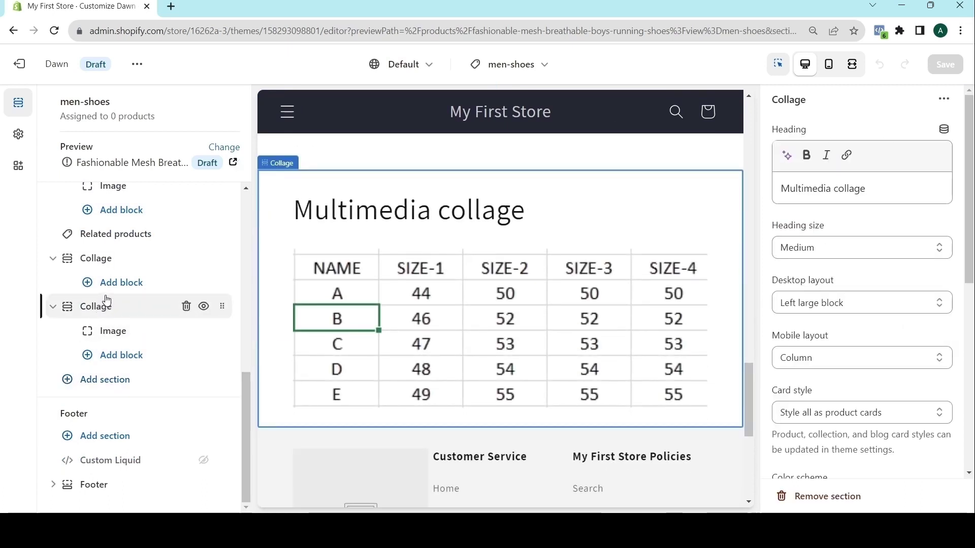
pyautogui.click(115, 331)
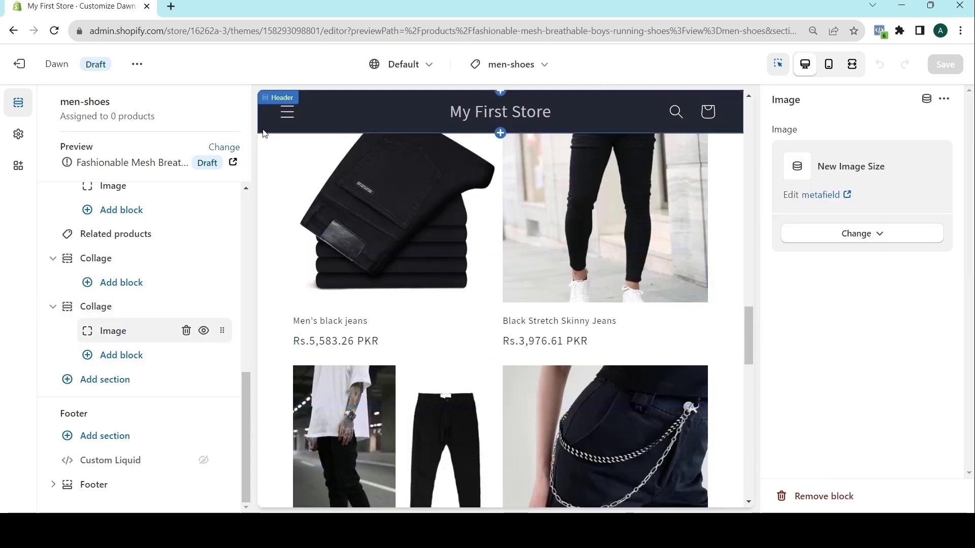
# Leave the theme editor and review the Size Page product metafield definition in the store's custom data settings
pyautogui.click(22, 65)
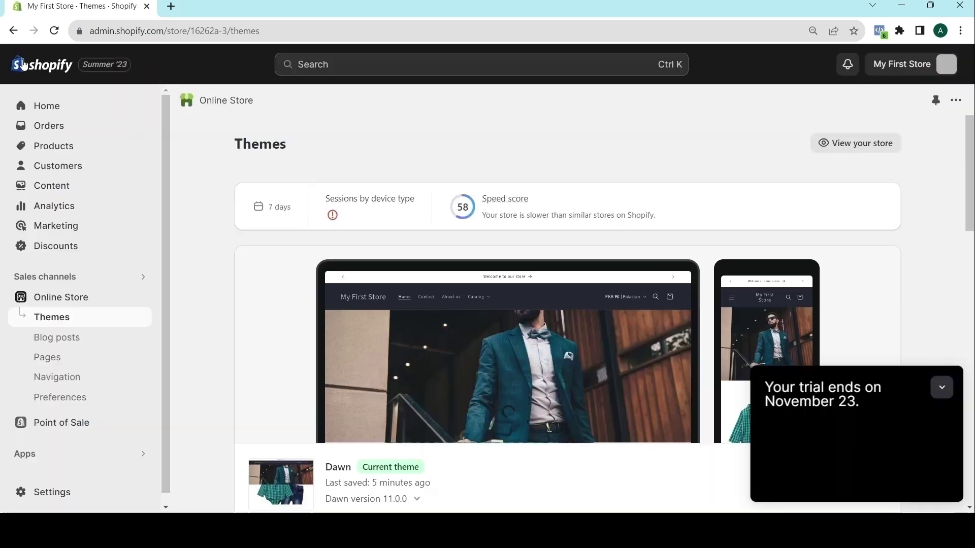
pyautogui.click(51, 495)
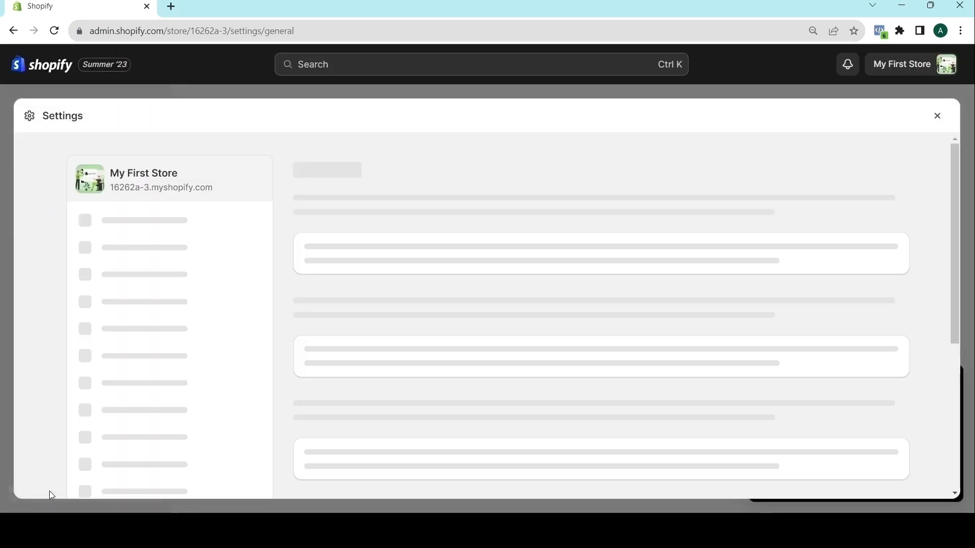
pyautogui.scroll(-5, 125, 355)
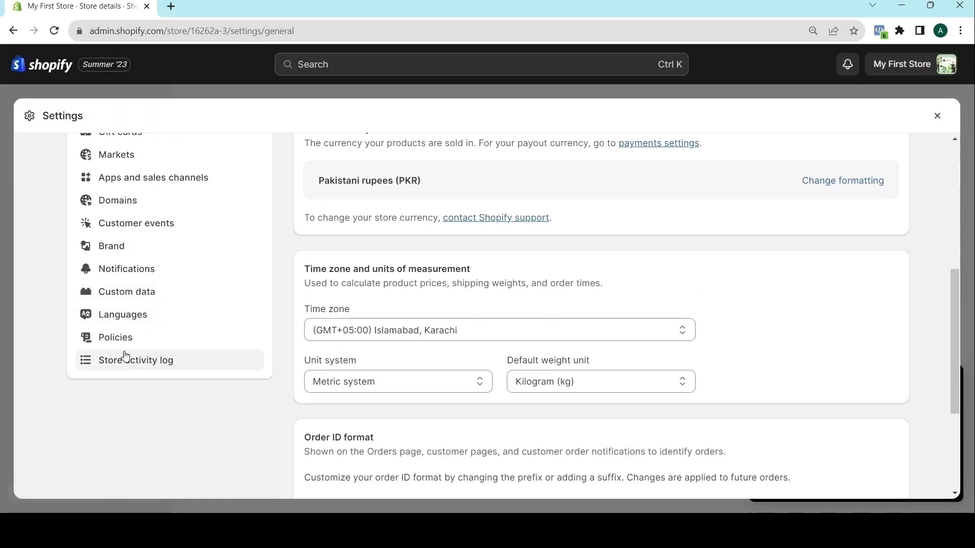
pyautogui.click(125, 291)
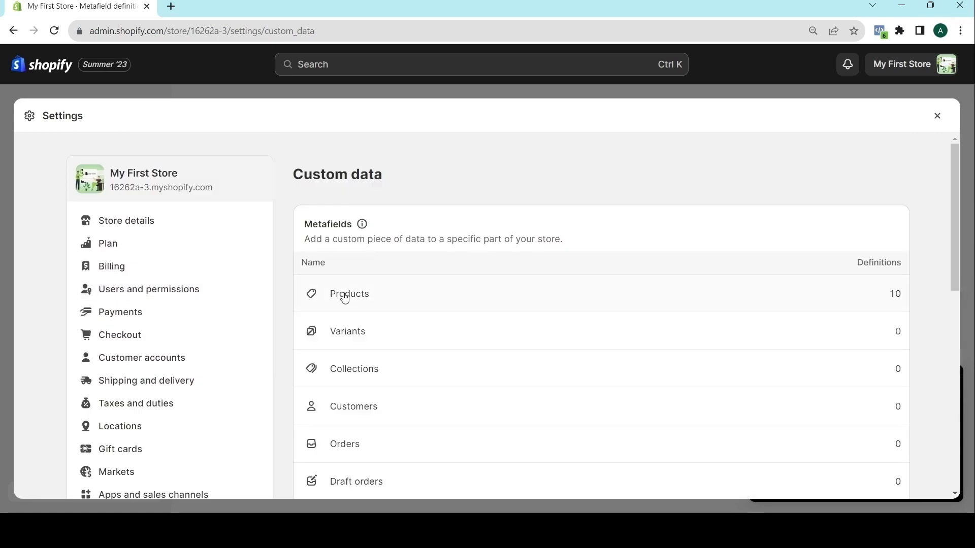
pyautogui.click(346, 298)
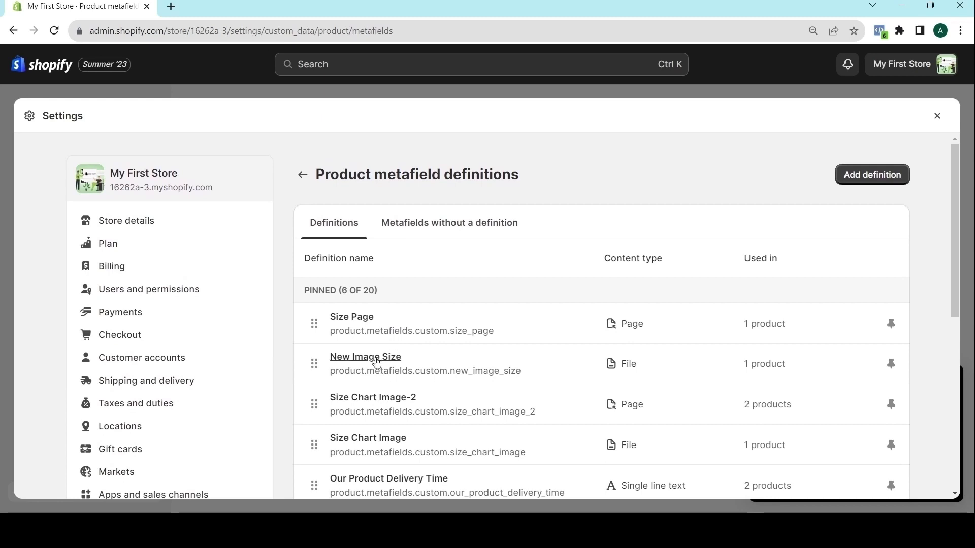
pyautogui.click(356, 323)
pyautogui.scroll(-3, 424, 334)
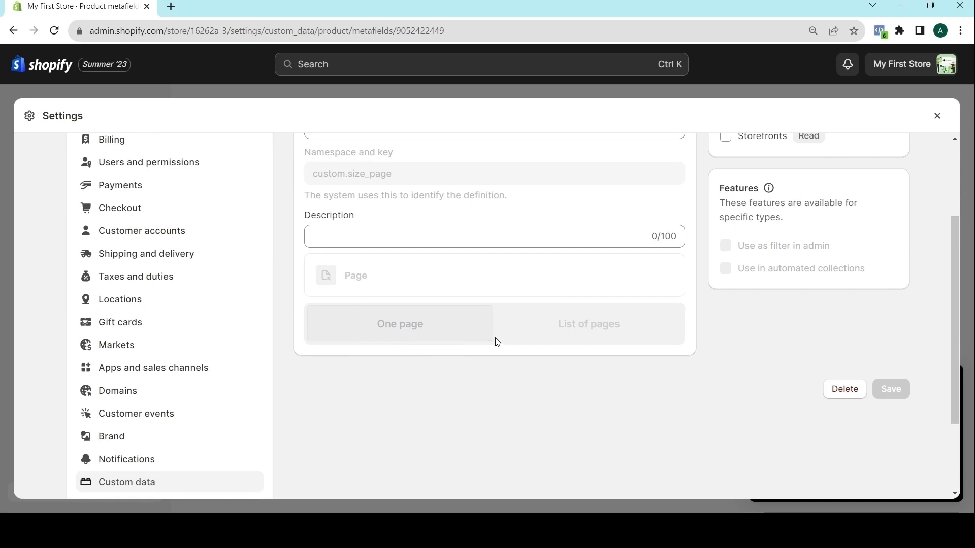
# Close the settings and open the Product Chart Pg page to examine its table content
pyautogui.click(937, 117)
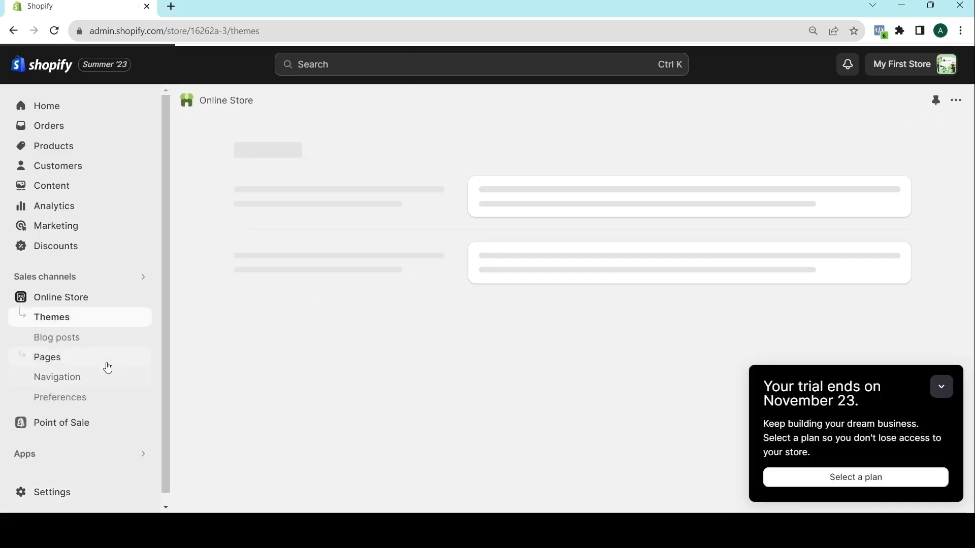
pyautogui.click(52, 361)
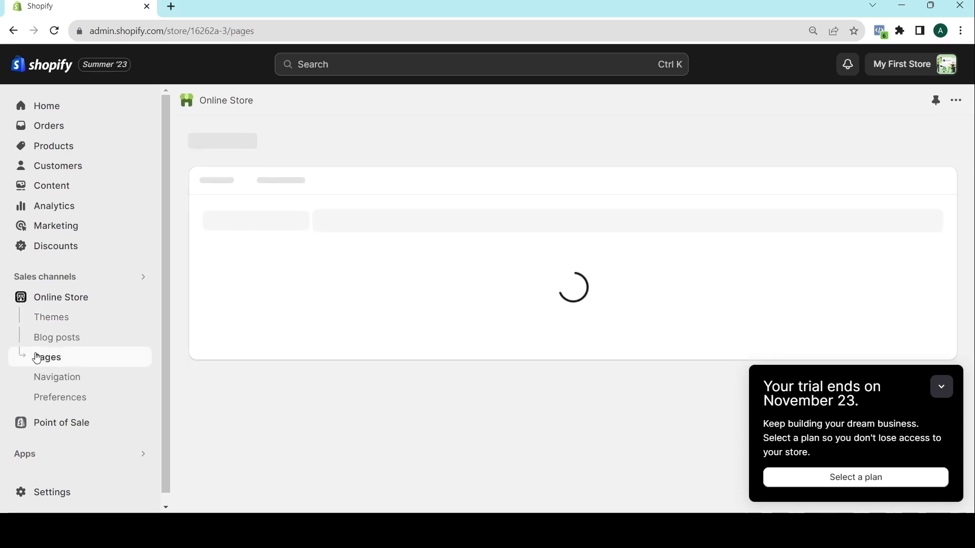
pyautogui.click(251, 295)
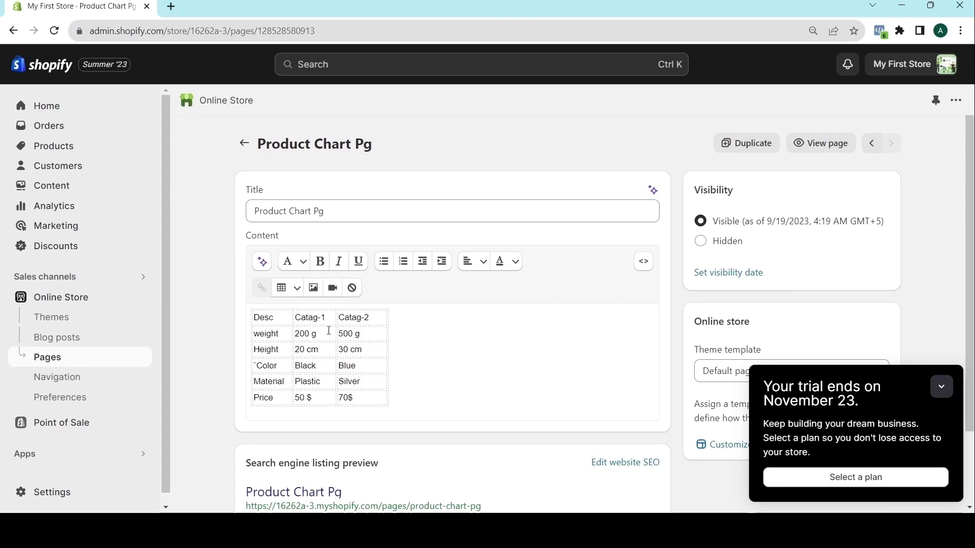
# Open the product Fashionable Mesh Breathable Boys Running Shoes and go to its metafields
pyautogui.click(58, 147)
pyautogui.scroll(-5, 316, 283)
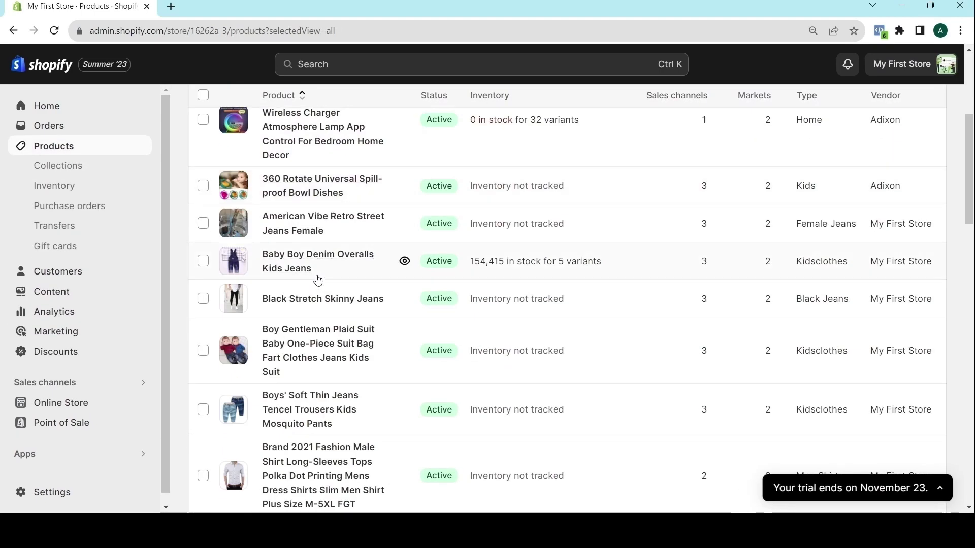
pyautogui.scroll(-7, 318, 281)
pyautogui.click(291, 359)
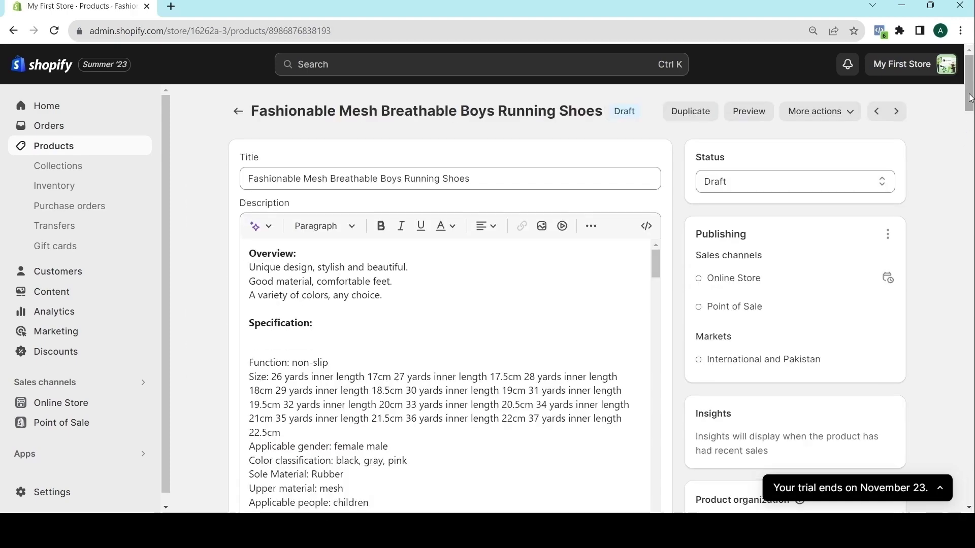
pyautogui.scroll(-20, 934, 188)
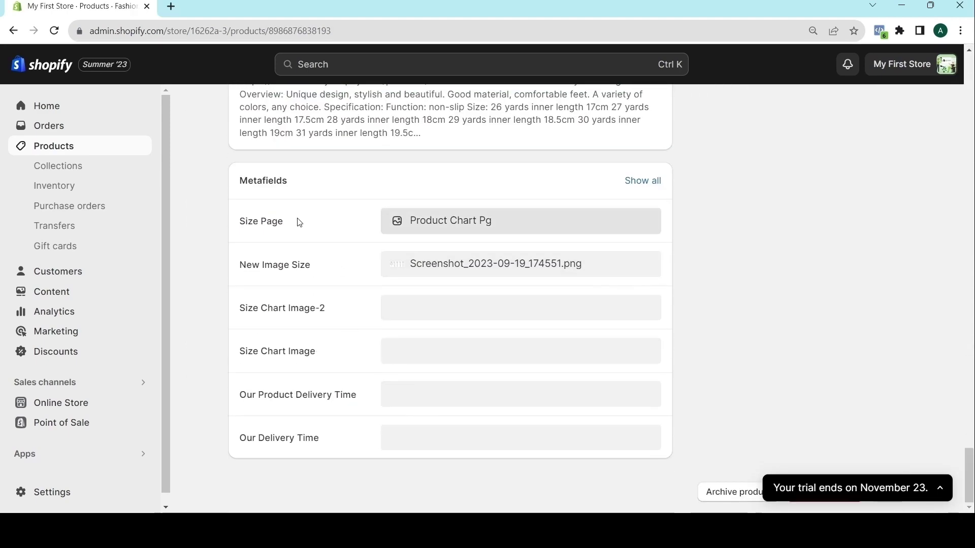
# Clear the product's Size Page metafield and select Product Chart Pg for it again
pyautogui.click(559, 223)
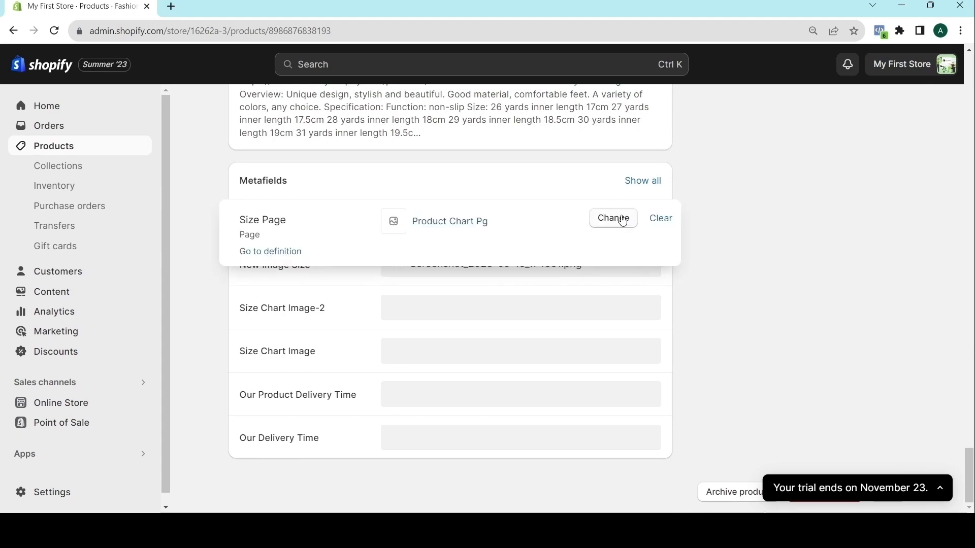
pyautogui.click(656, 220)
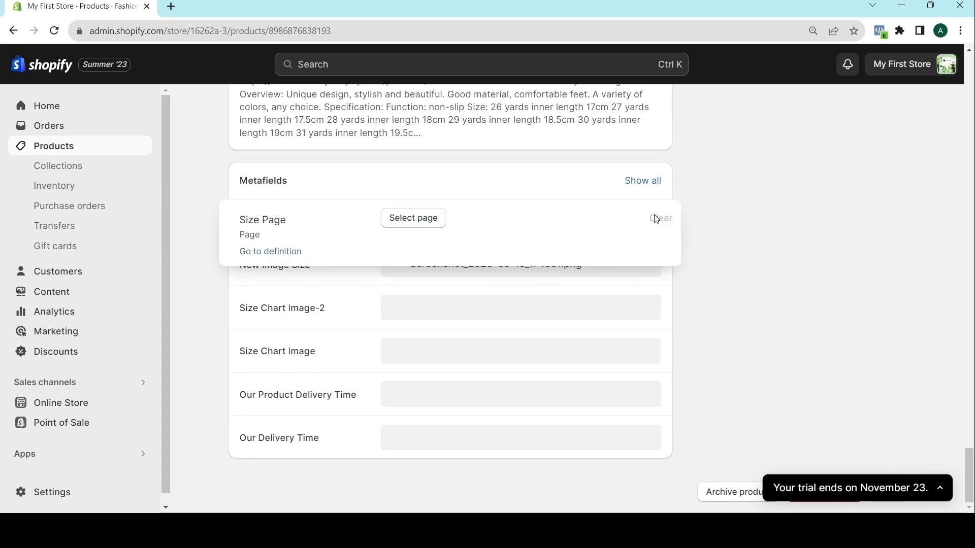
pyautogui.click(414, 218)
pyautogui.click(421, 294)
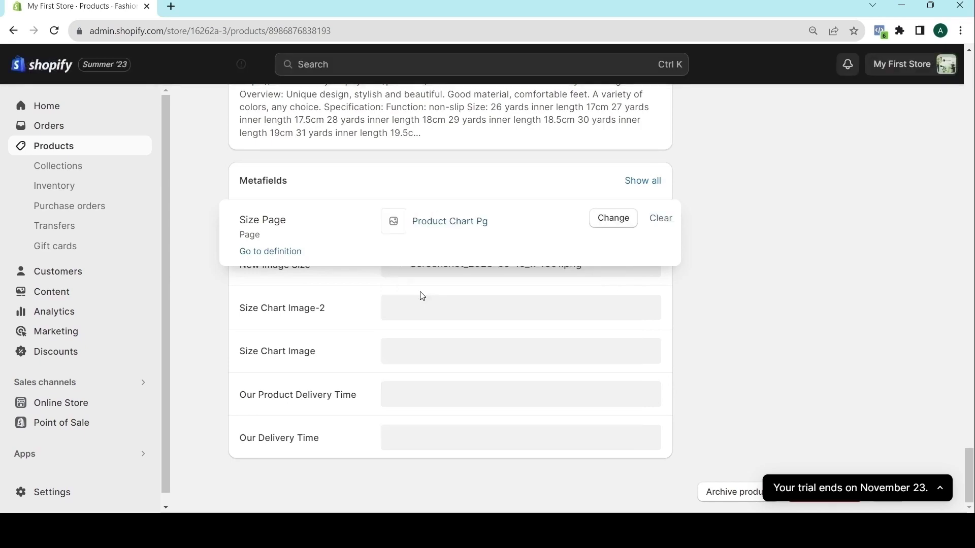
# Open the current Dawn theme for customization and bring up its men-shoes product template
pyautogui.scroll(15, 748, 182)
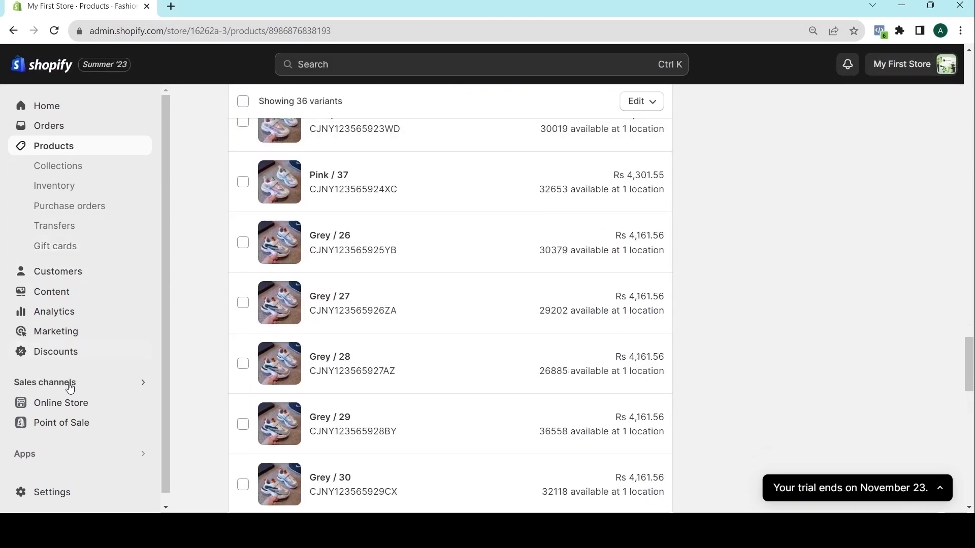
pyautogui.click(67, 404)
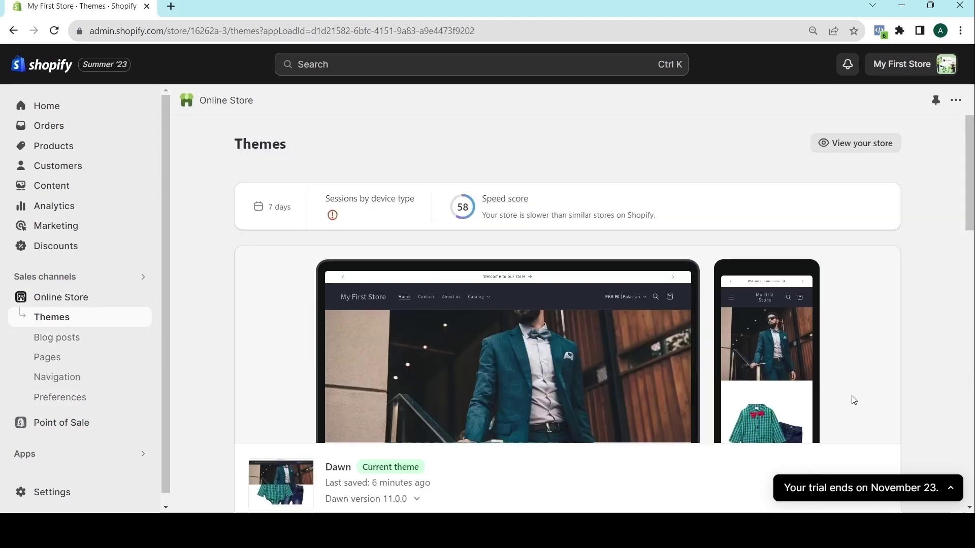
pyautogui.scroll(-4, 851, 398)
pyautogui.click(854, 296)
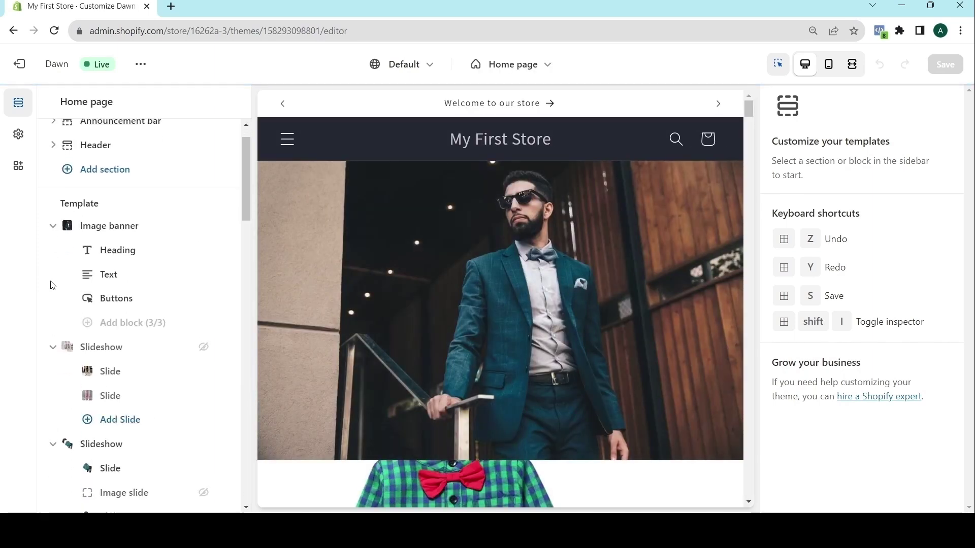
pyautogui.moveTo(251, 164); pyautogui.dragTo(255, 295)
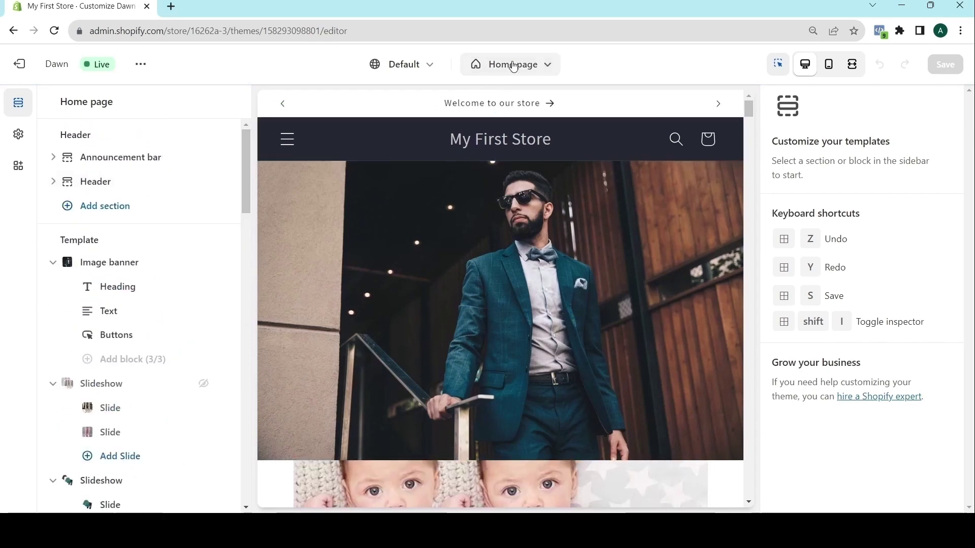
pyautogui.click(514, 64)
pyautogui.click(439, 166)
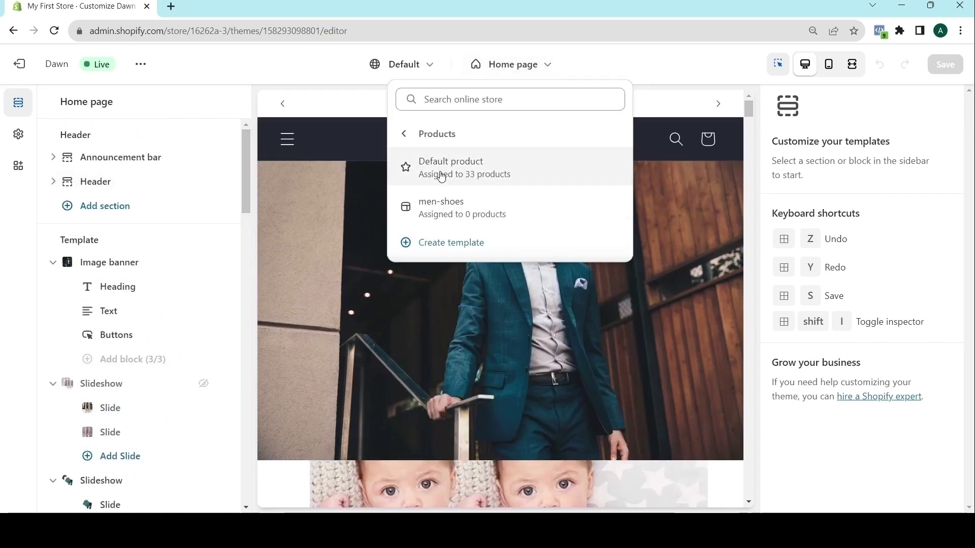
pyautogui.click(438, 204)
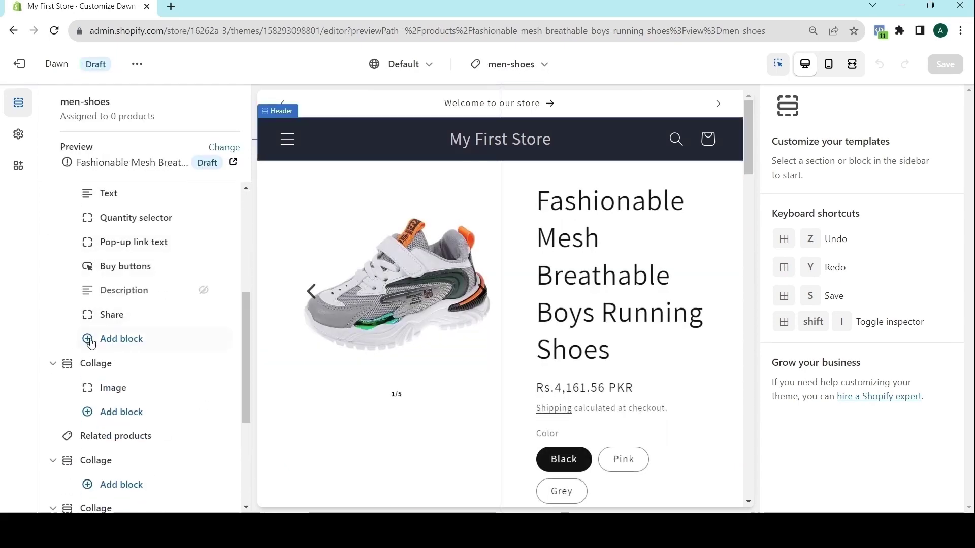
# Remove the page source from the Pop-up link text block and reconnect it to the Size Page metafield
pyautogui.click(90, 339)
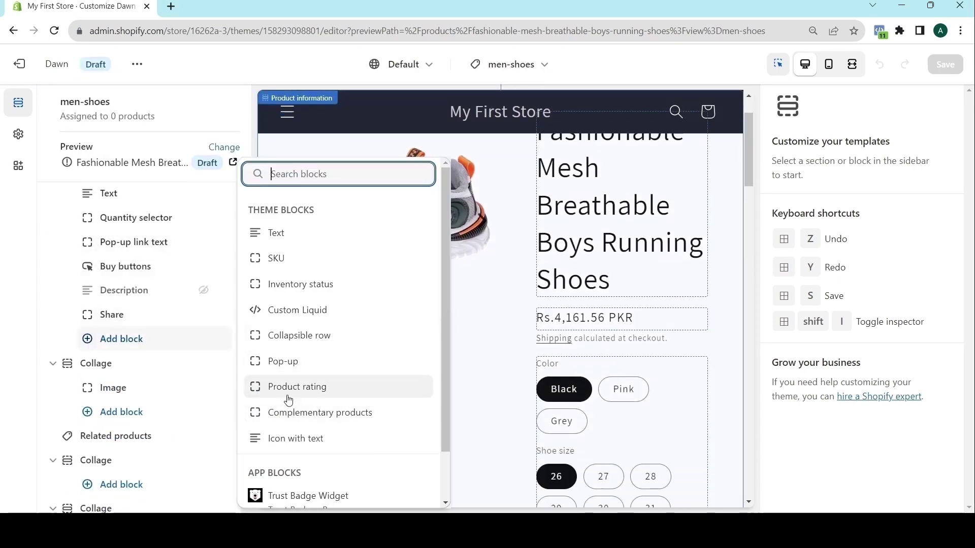
pyautogui.click(32, 278)
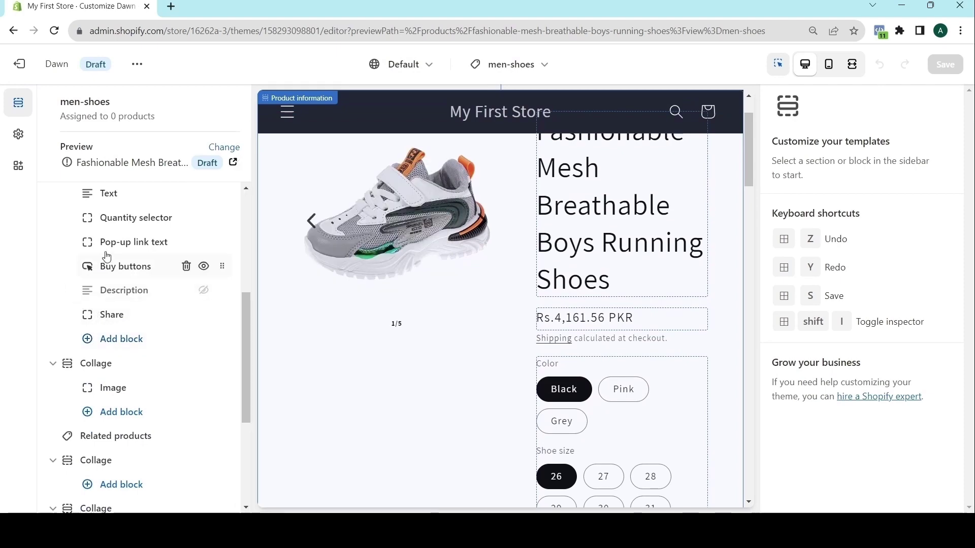
pyautogui.click(114, 248)
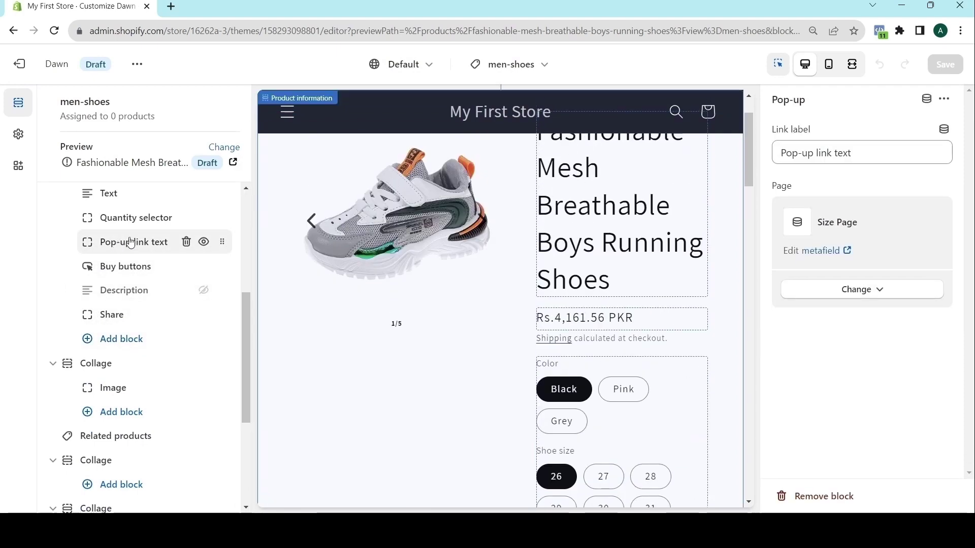
pyautogui.click(854, 289)
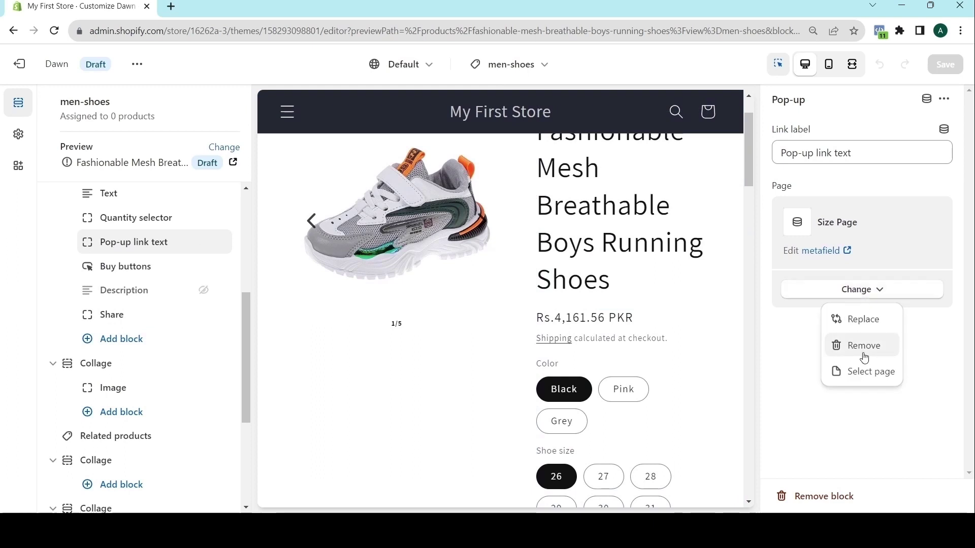
pyautogui.click(862, 345)
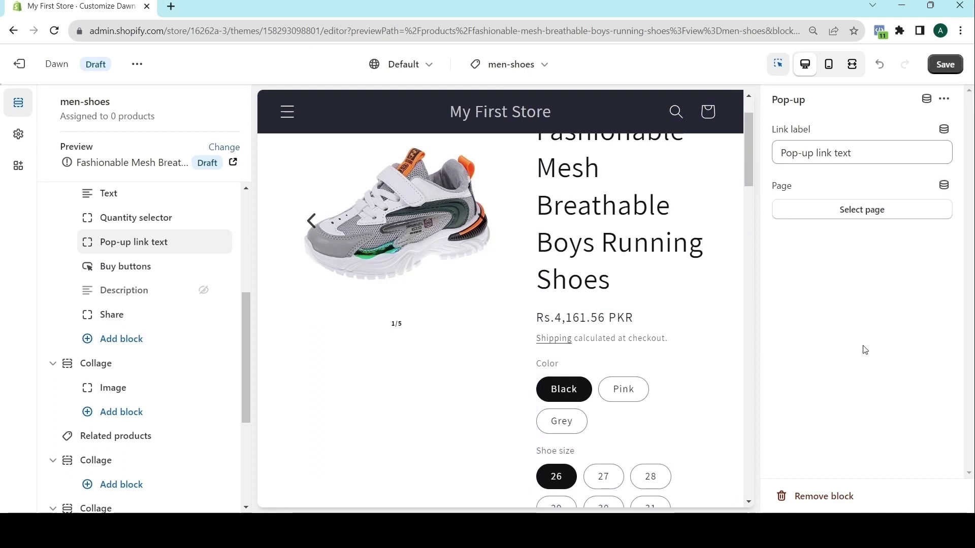
pyautogui.click(944, 186)
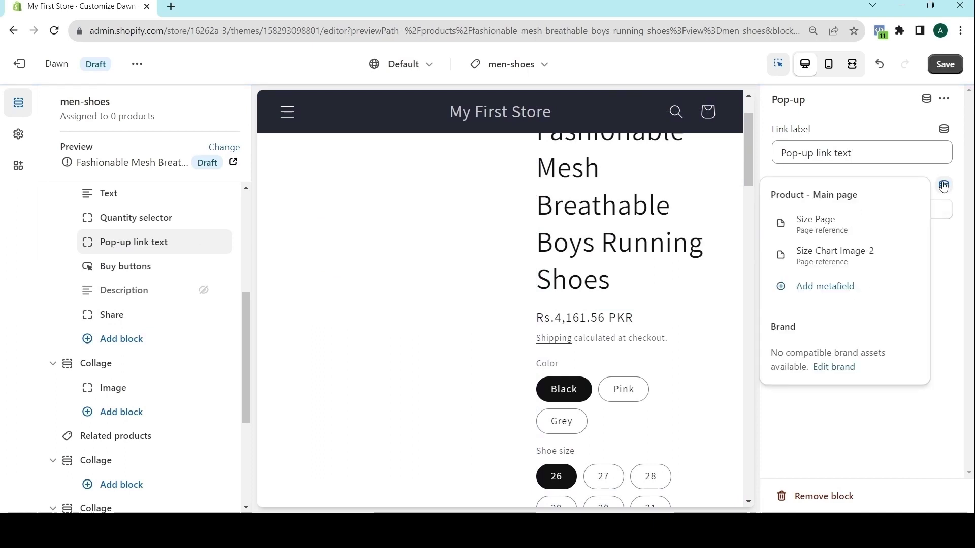
pyautogui.click(818, 224)
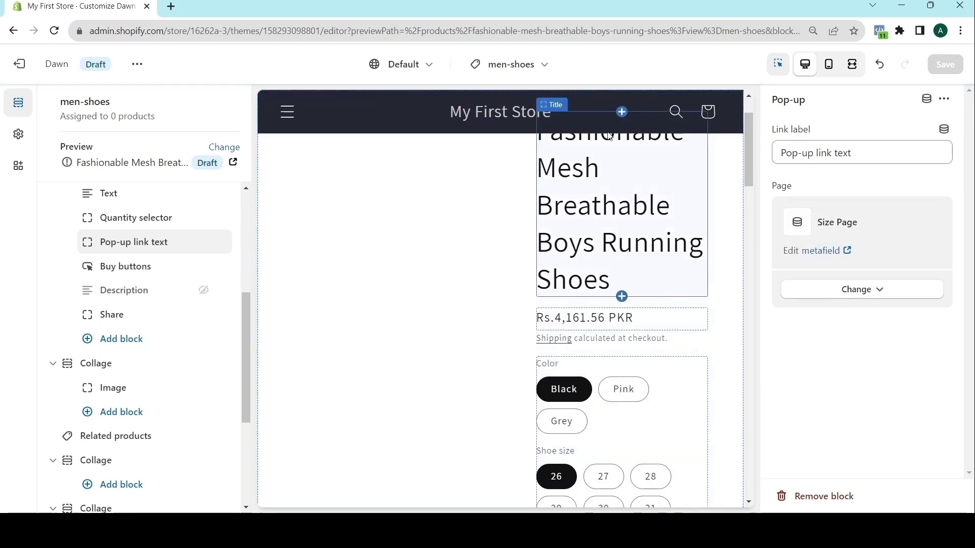
# Examine the Pop-up link text block and its surrounding blocks in the product page preview
pyautogui.scroll(-10, 620, 374)
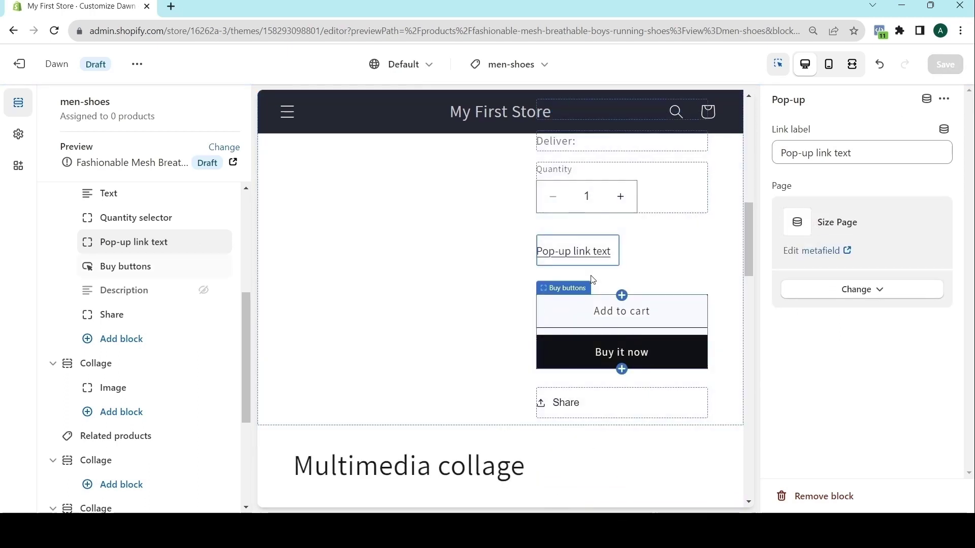
pyautogui.click(562, 255)
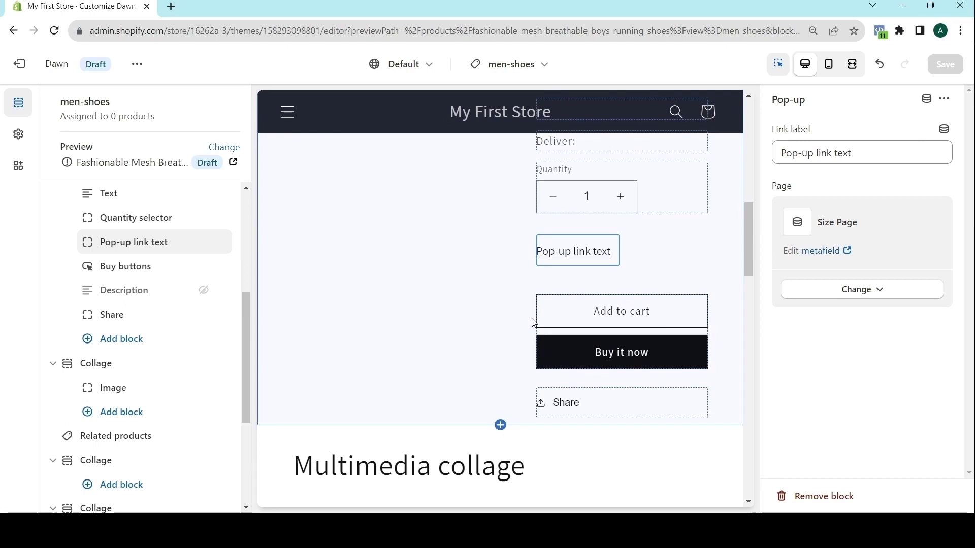
pyautogui.moveTo(557, 260)
pyautogui.scroll(-6, 405, 382)
pyautogui.scroll(9, 406, 380)
pyautogui.scroll(1, 410, 382)
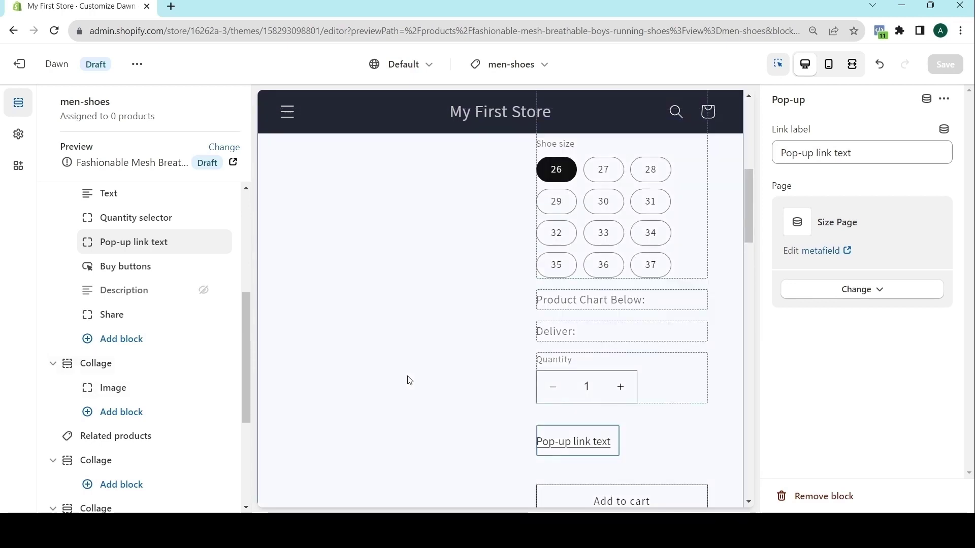